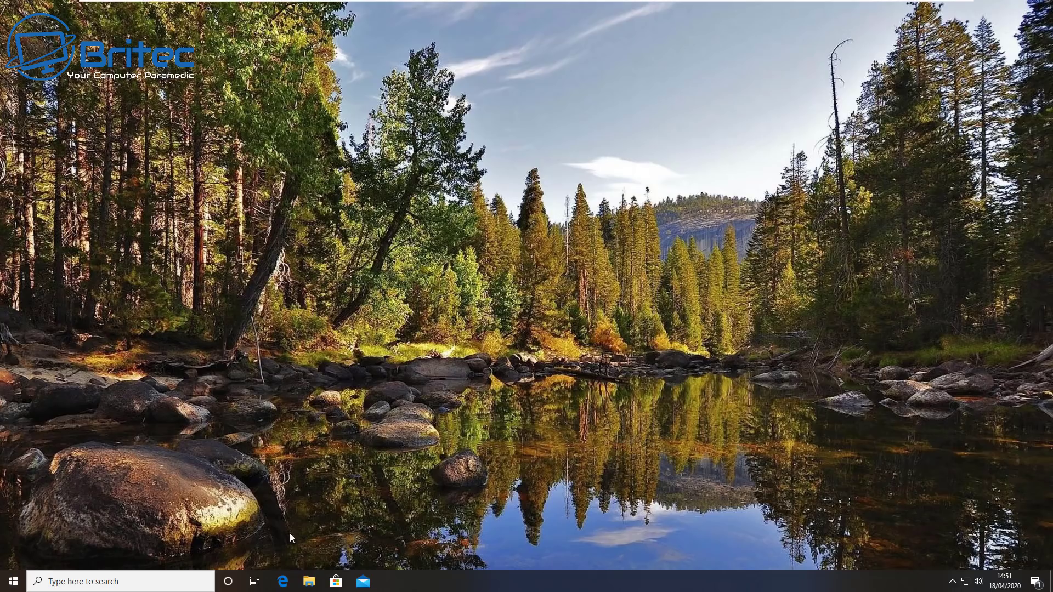
Step: Open Microsoft Store and search for 'office'
left_click(336, 582)
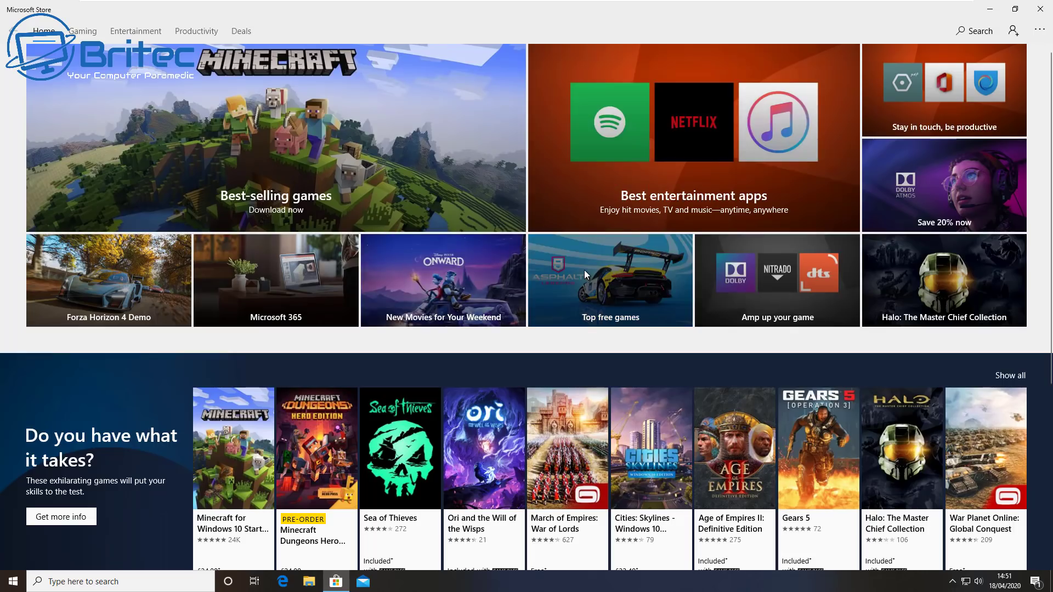
left_click(969, 32)
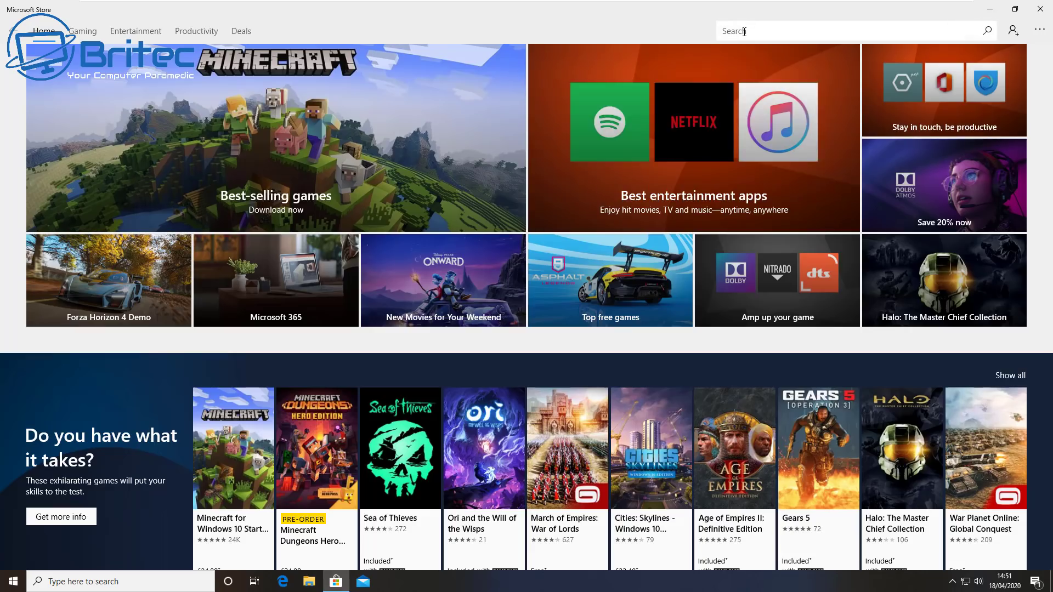
type("office")
left_click(987, 34)
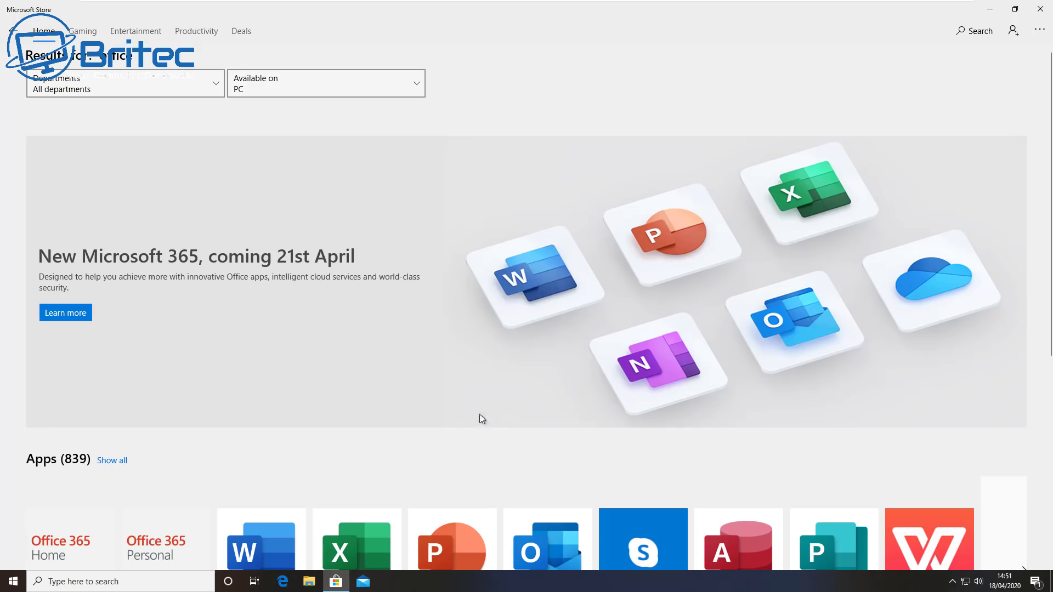
scroll(578, 377, "down", 5)
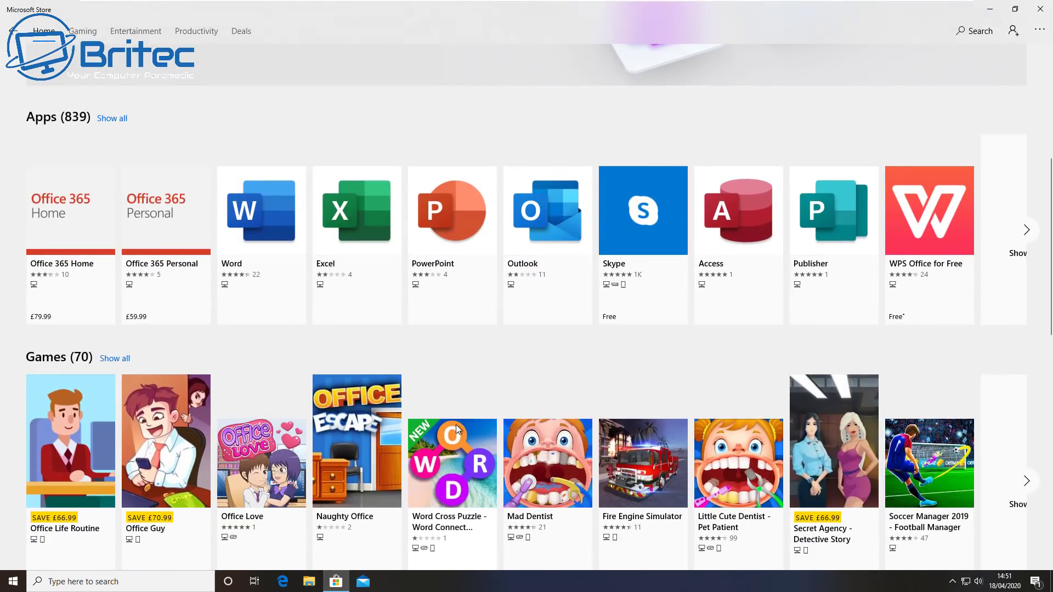
scroll(493, 320, "up", 2)
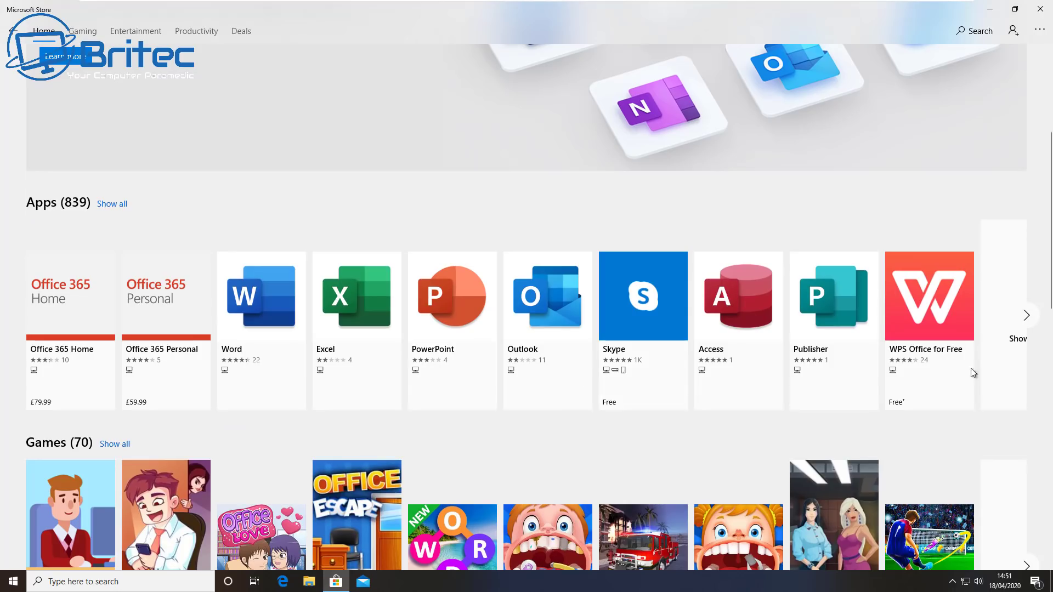
Step: Show all matching apps in the Apps results row and scroll through the list
left_click(1027, 317)
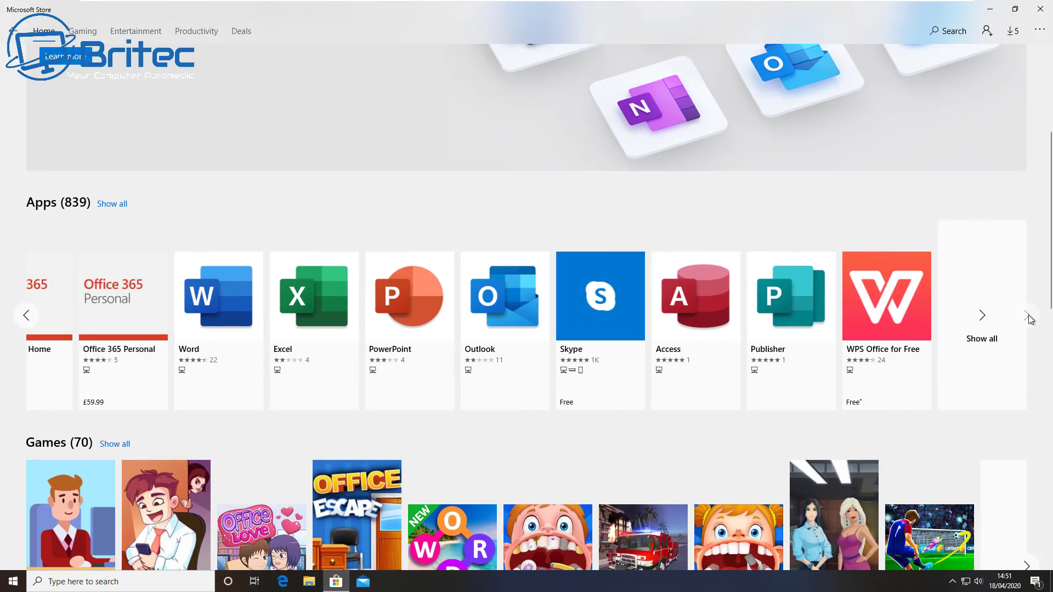
left_click(990, 341)
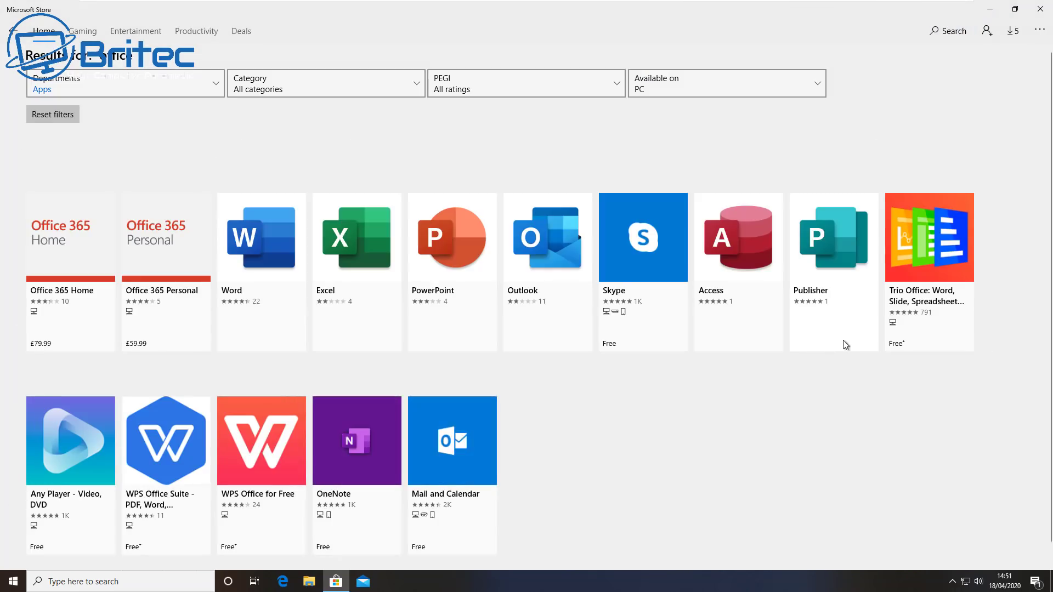
scroll(351, 345, "down", 5)
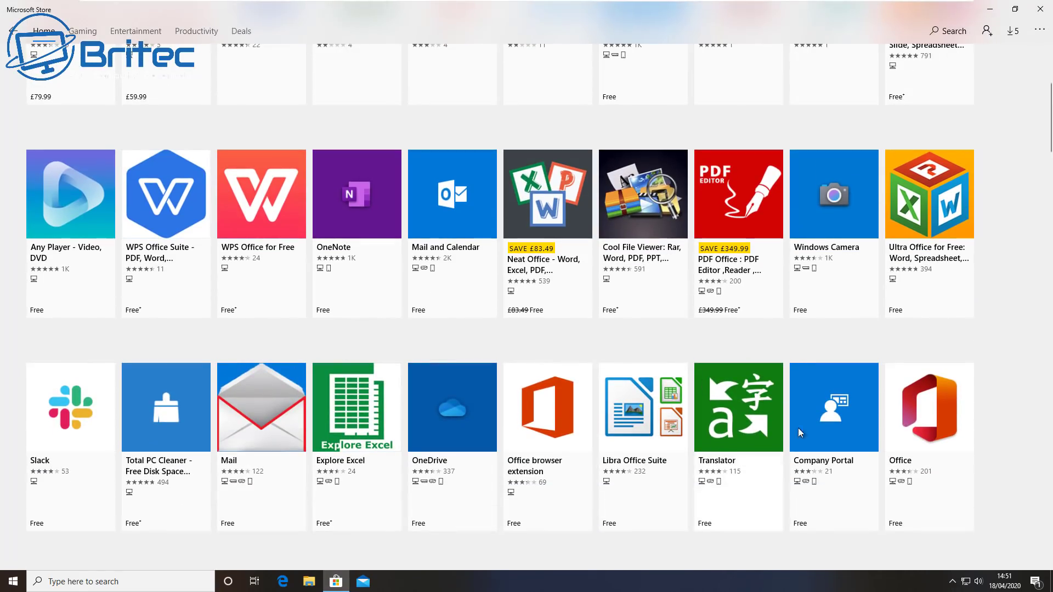
Step: Get the free Office app from its Store page, declining the Store sign-in
left_click(929, 410)
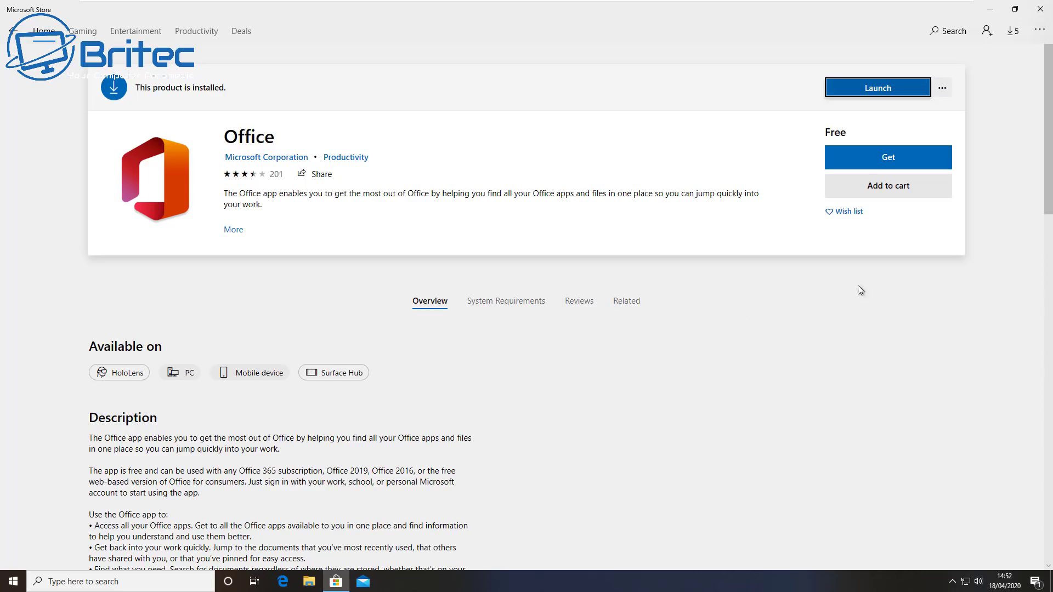
left_click(904, 158)
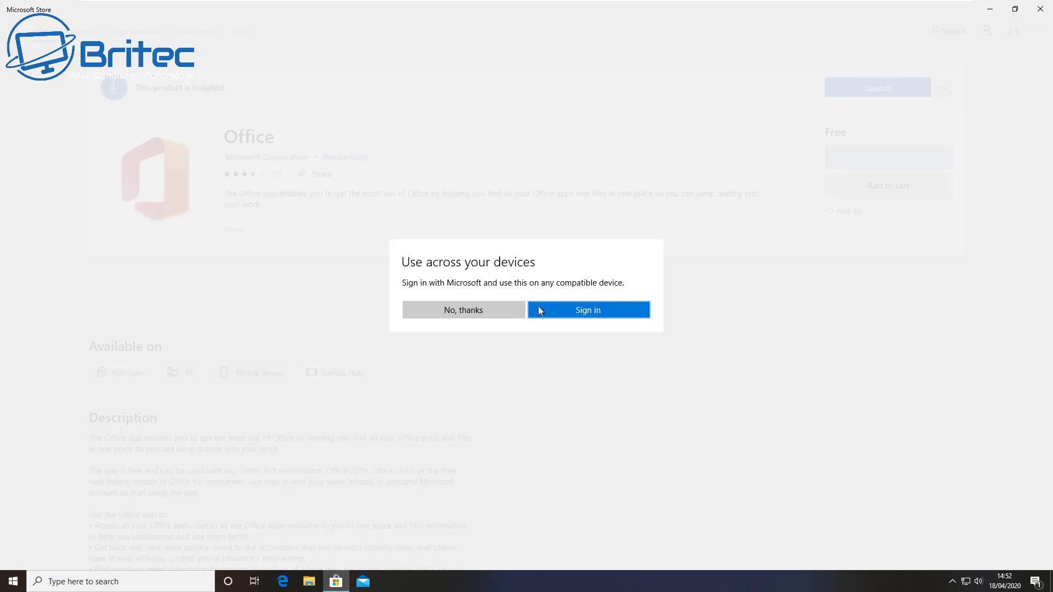
left_click(449, 309)
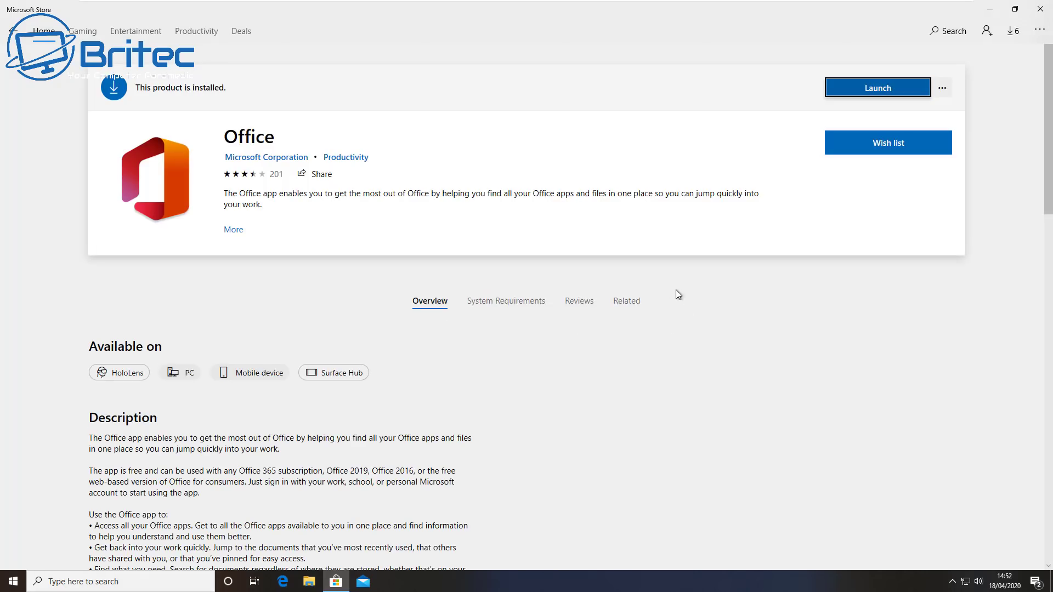
left_click(873, 91)
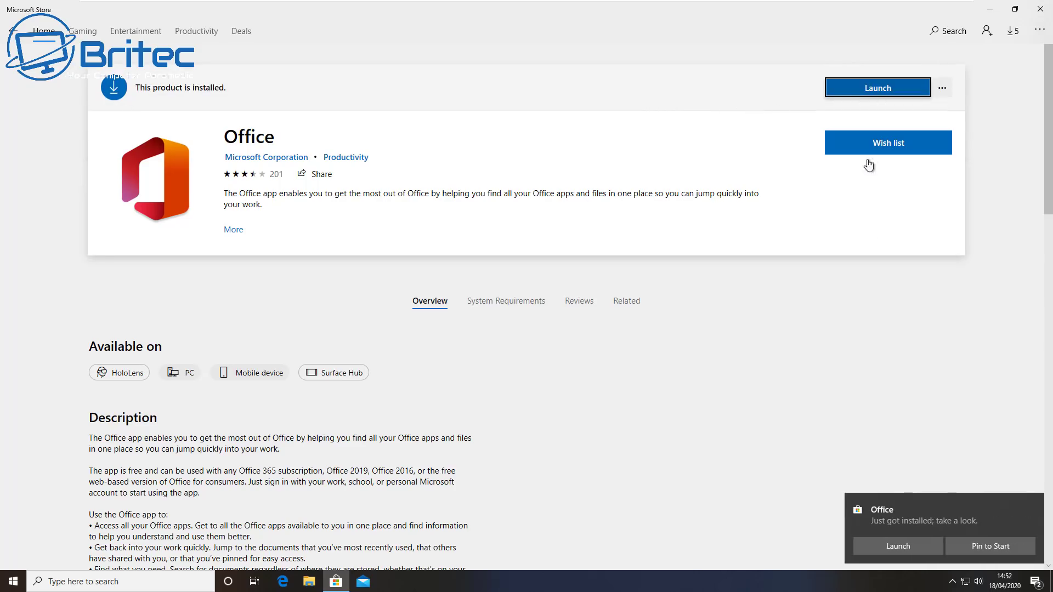
Step: Launch Office from the Store page and move its window up and right
left_click(887, 94)
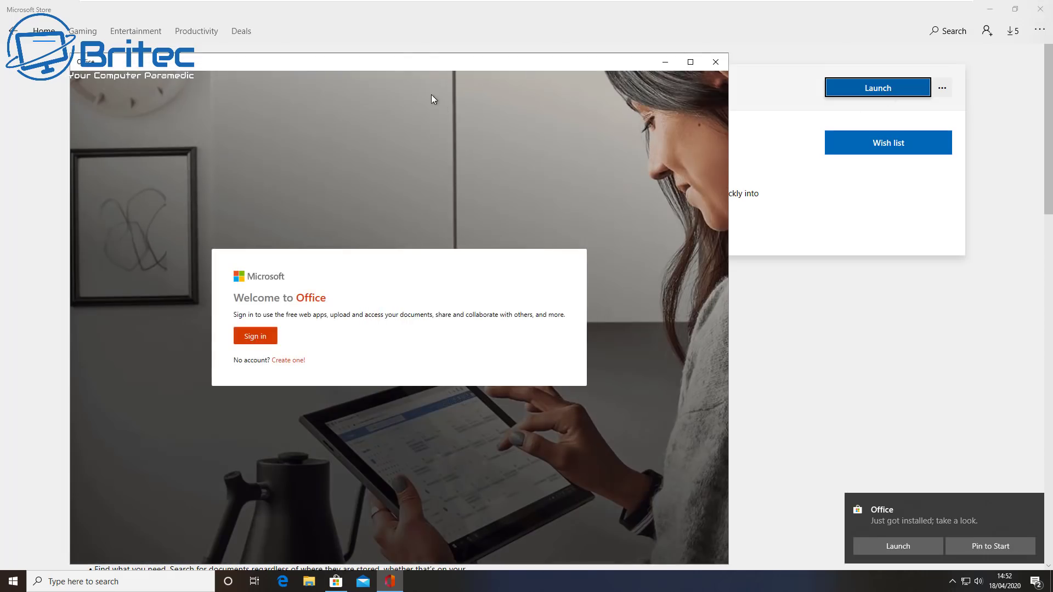
left_click_drag(412, 65, 519, 46)
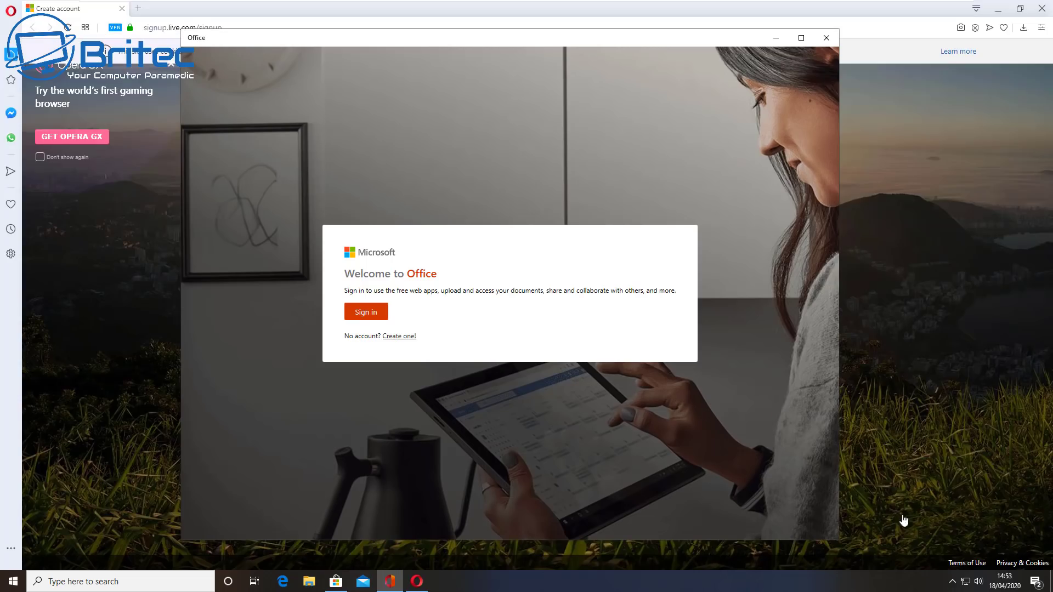
Step: Minimise Office and try the e-mail field on Opera's Create account page
left_click(774, 38)
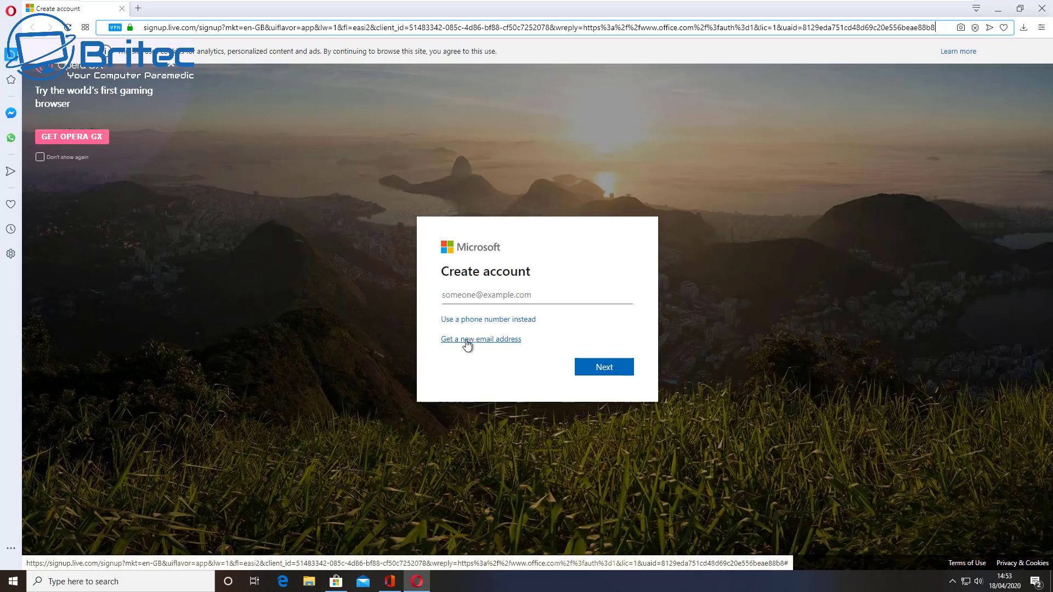
left_click(467, 295)
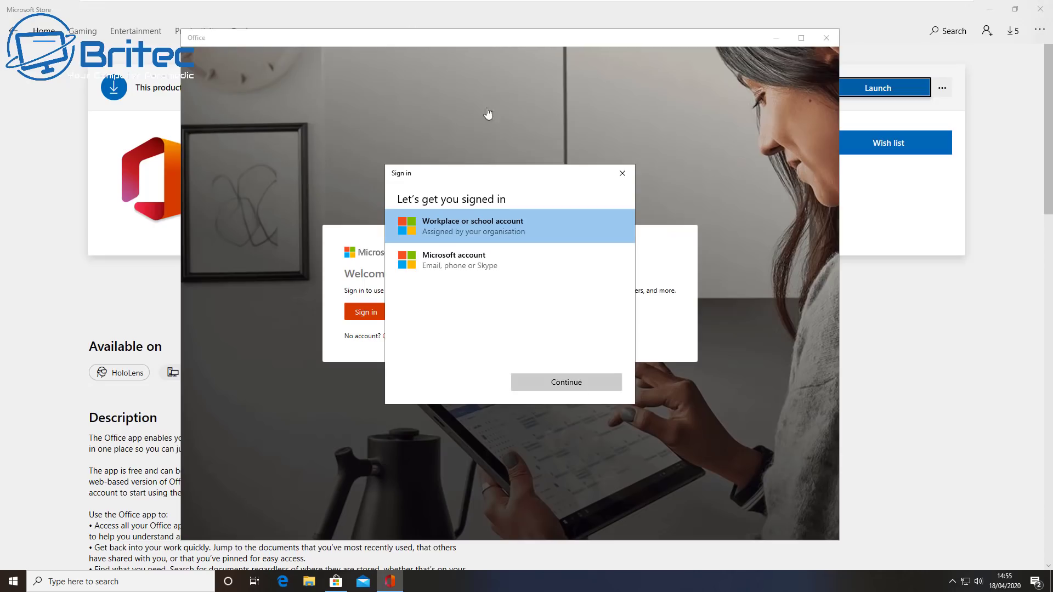
Step: Minimise the Store, then choose Microsoft account in Office's Sign in dialog and continue
left_click(988, 11)
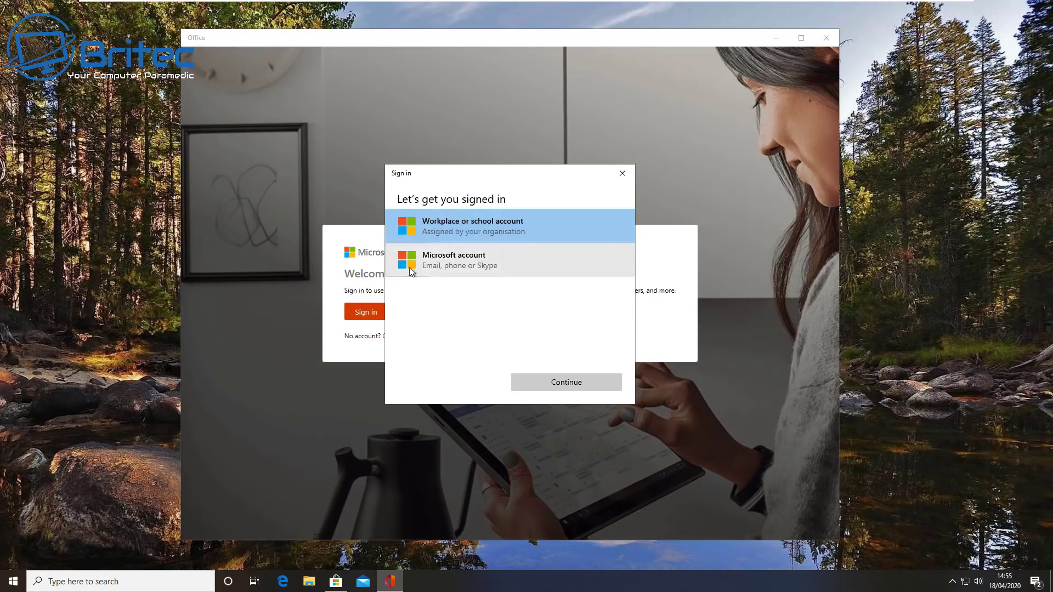
left_click(433, 261)
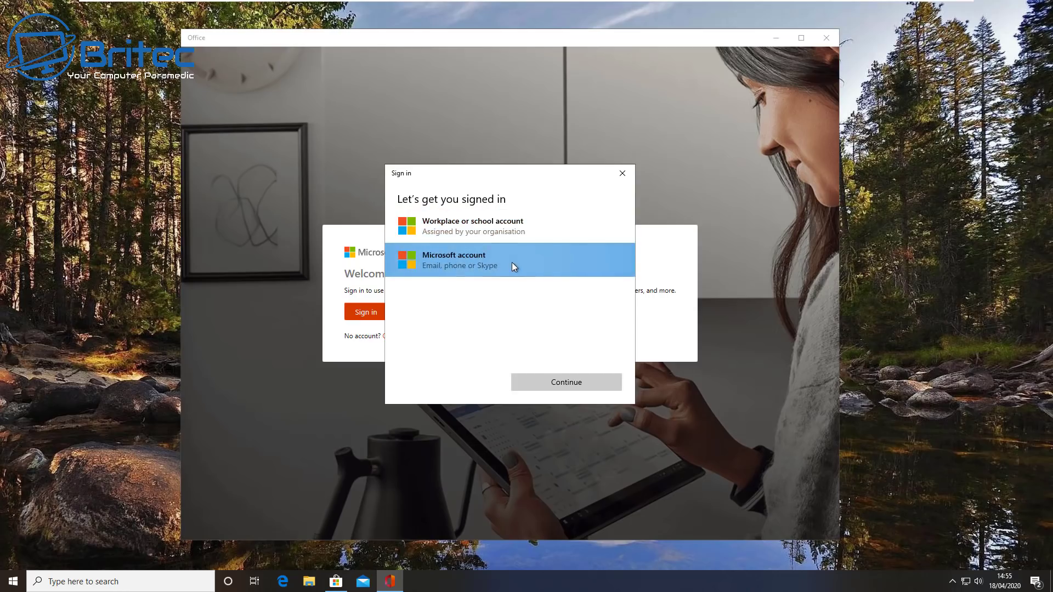
left_click(561, 383)
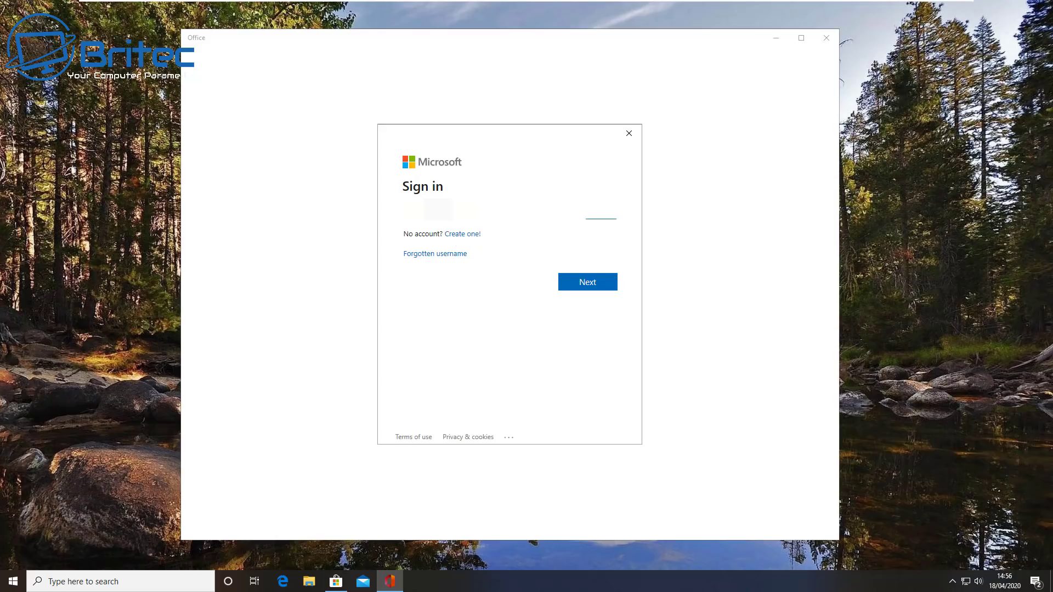
Step: Submit the account e-mail and password, then allow the account for Microsoft apps only
key("Tab")
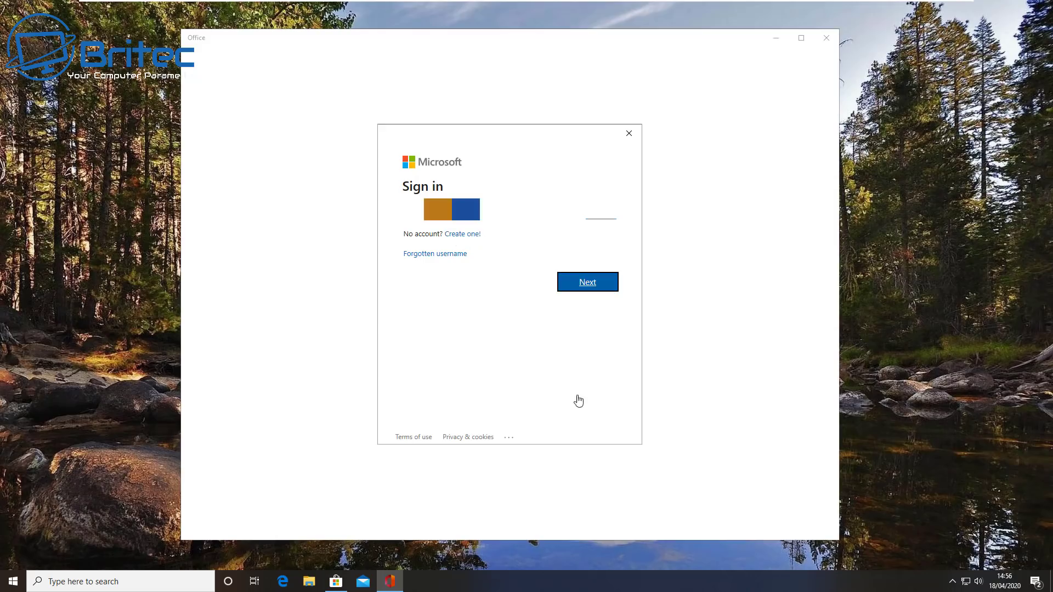
left_click(591, 289)
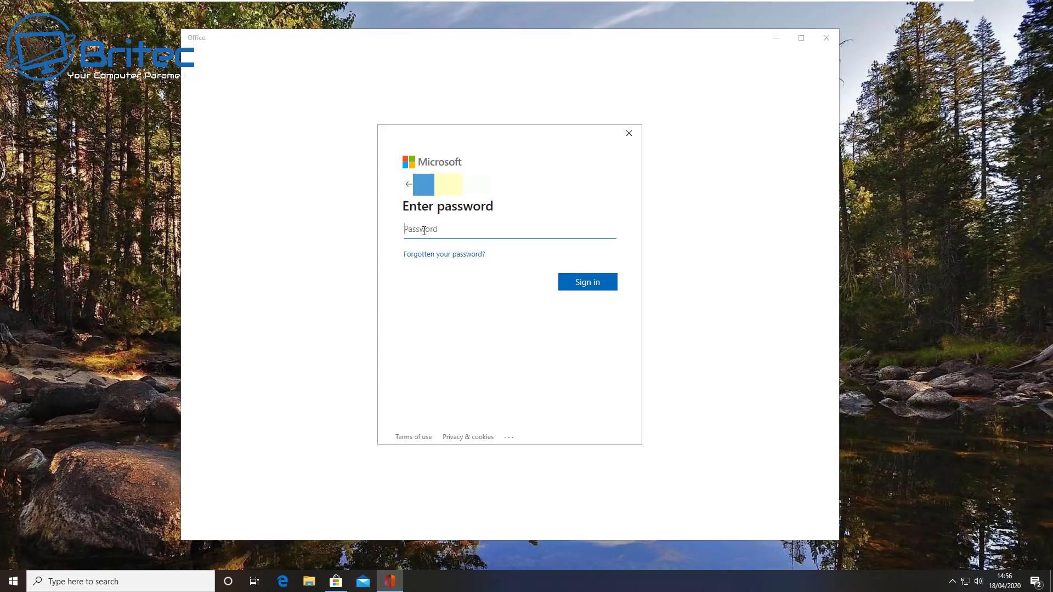
type("**********")
left_click(586, 281)
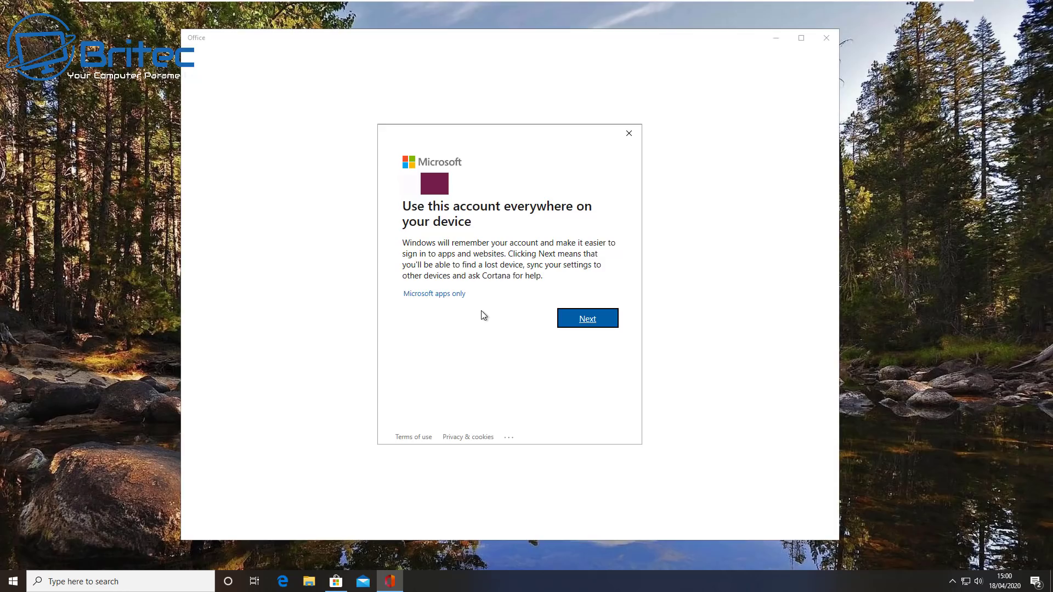
left_click(433, 296)
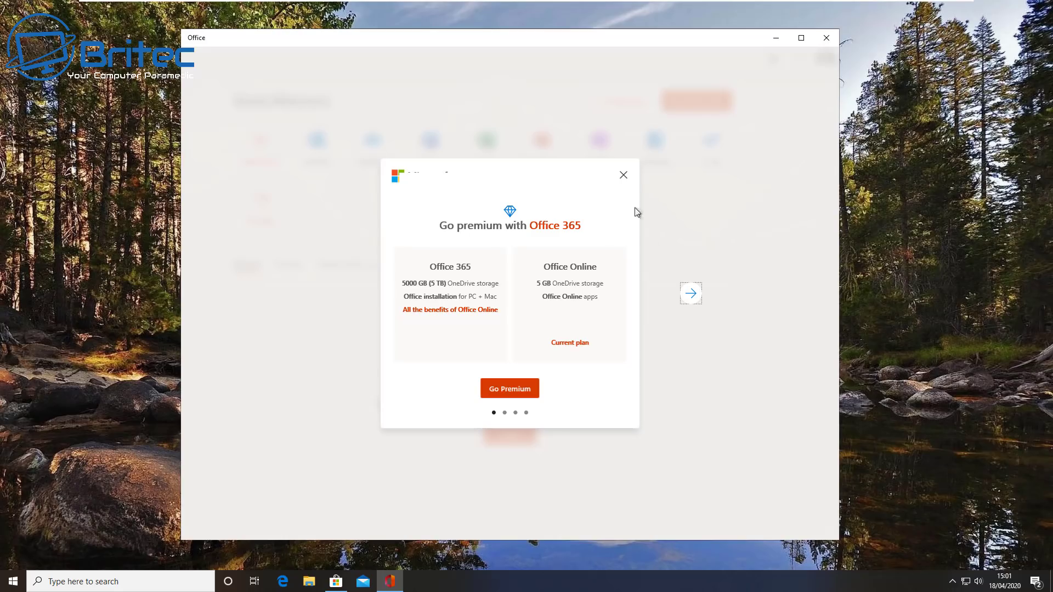
Step: Page through all four welcome slides and agree to pin Office to the taskbar
left_click(689, 295)
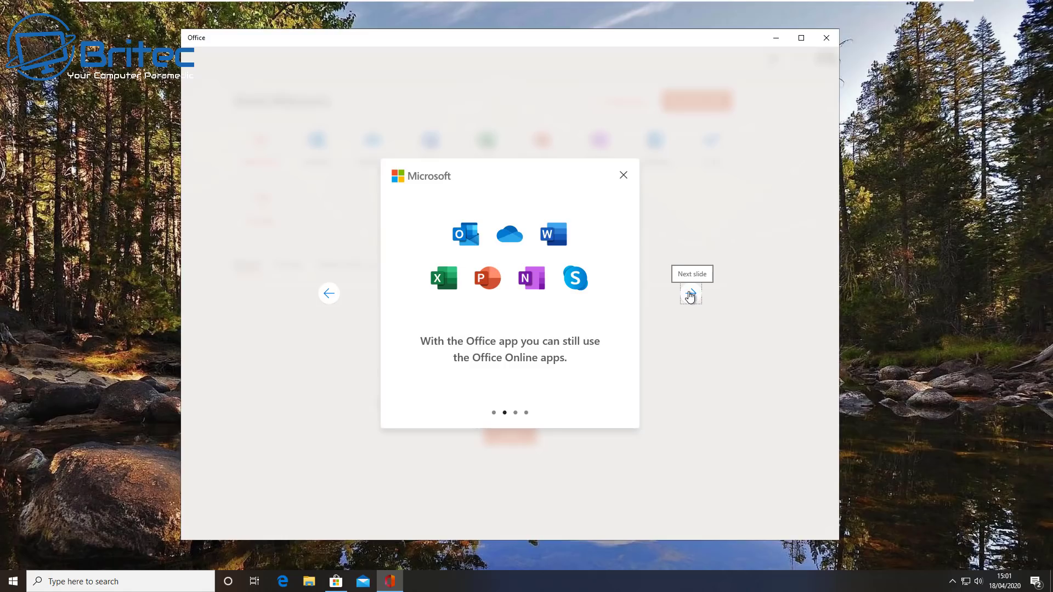
left_click(690, 295)
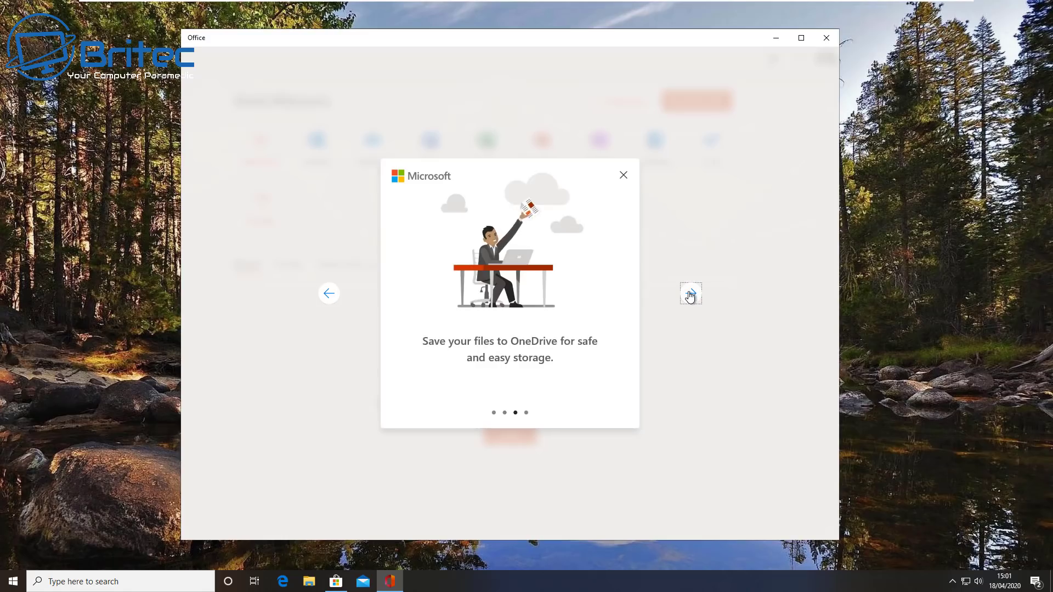
left_click(690, 294)
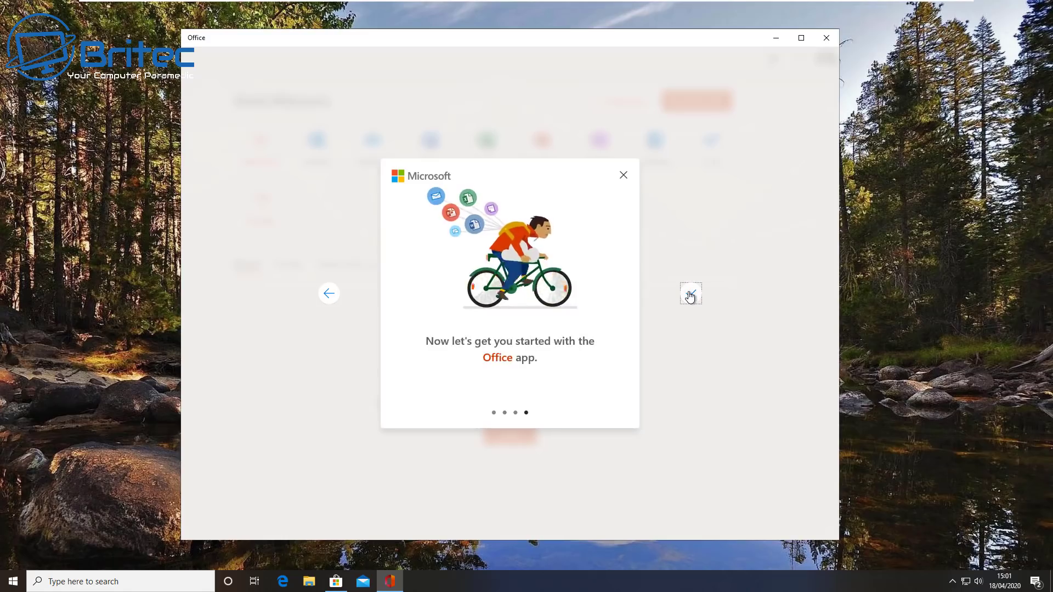
left_click(690, 295)
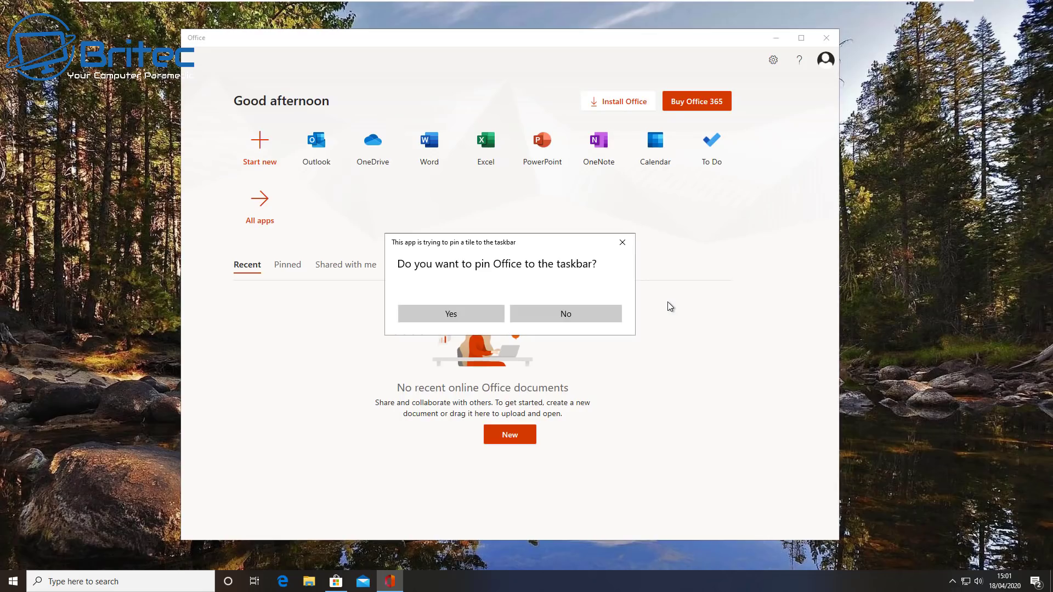
left_click(444, 318)
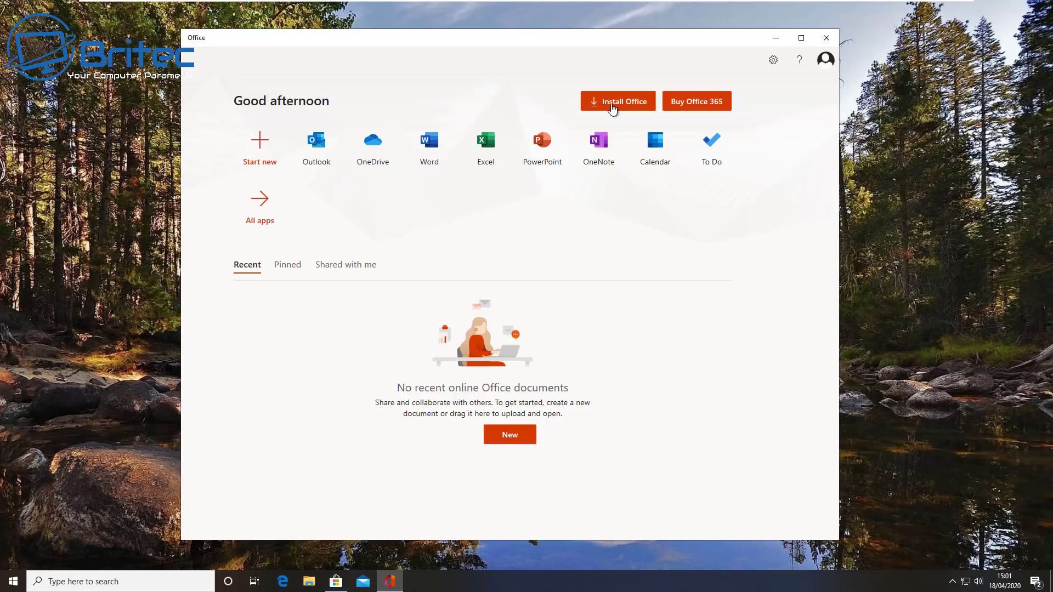
Step: Maximise the Office window, briefly checking the Install Office and New file menus
left_click(613, 107)
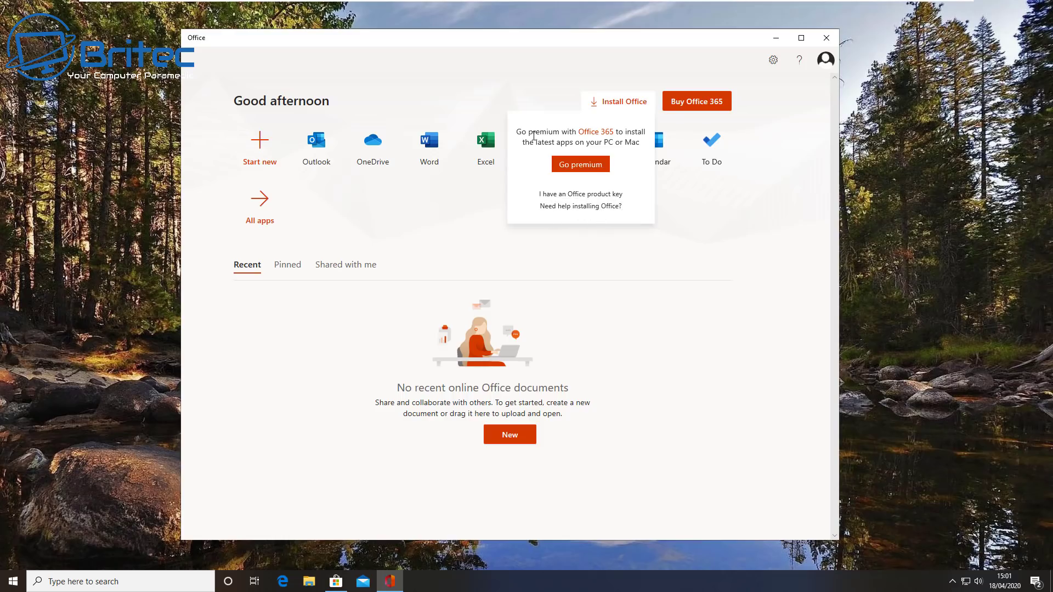
left_click(693, 213)
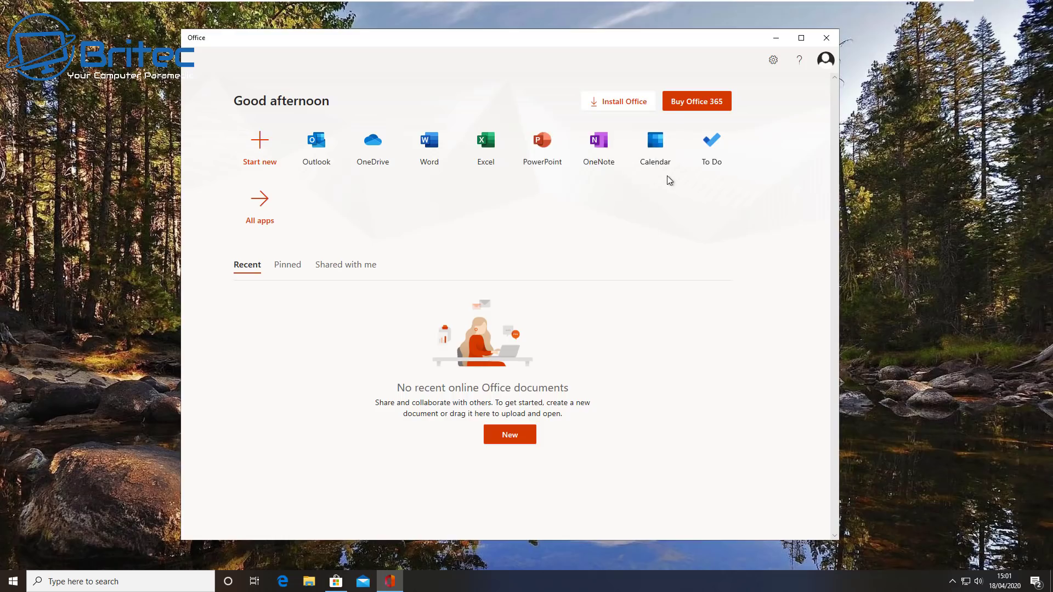
left_click(801, 38)
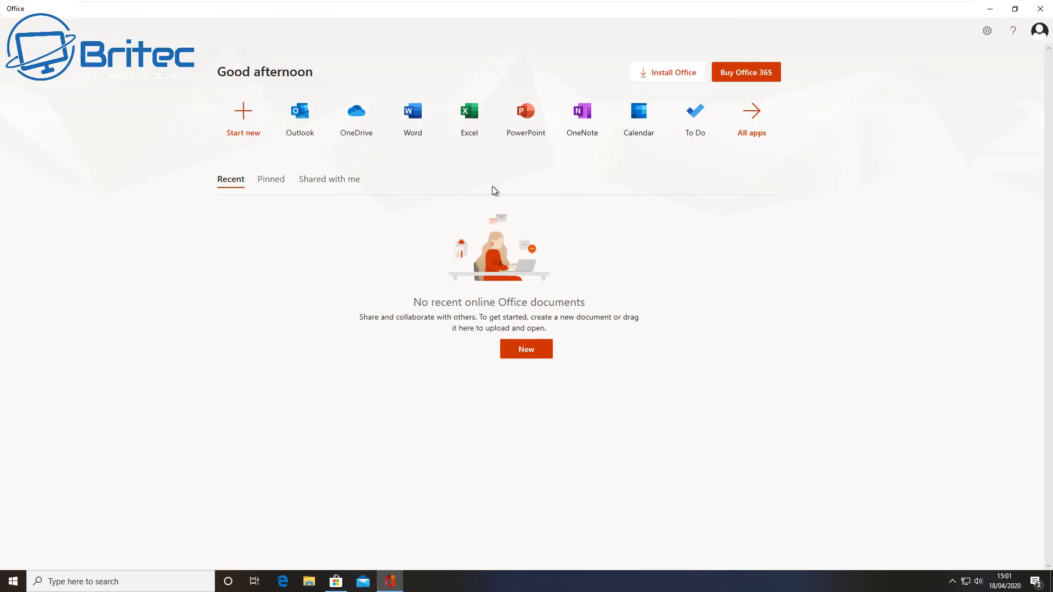
left_click(527, 353)
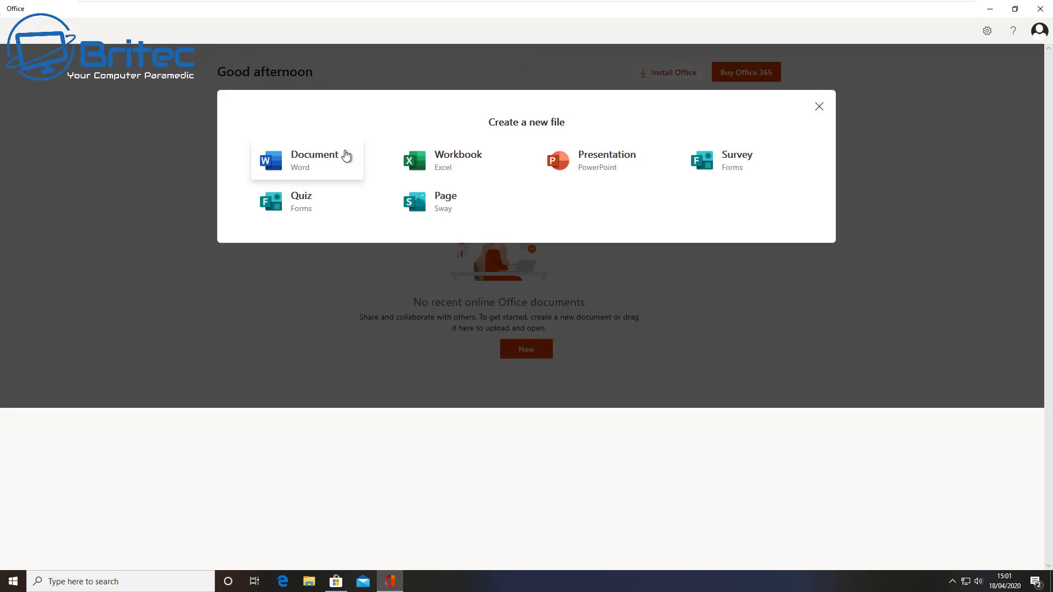
left_click(317, 164)
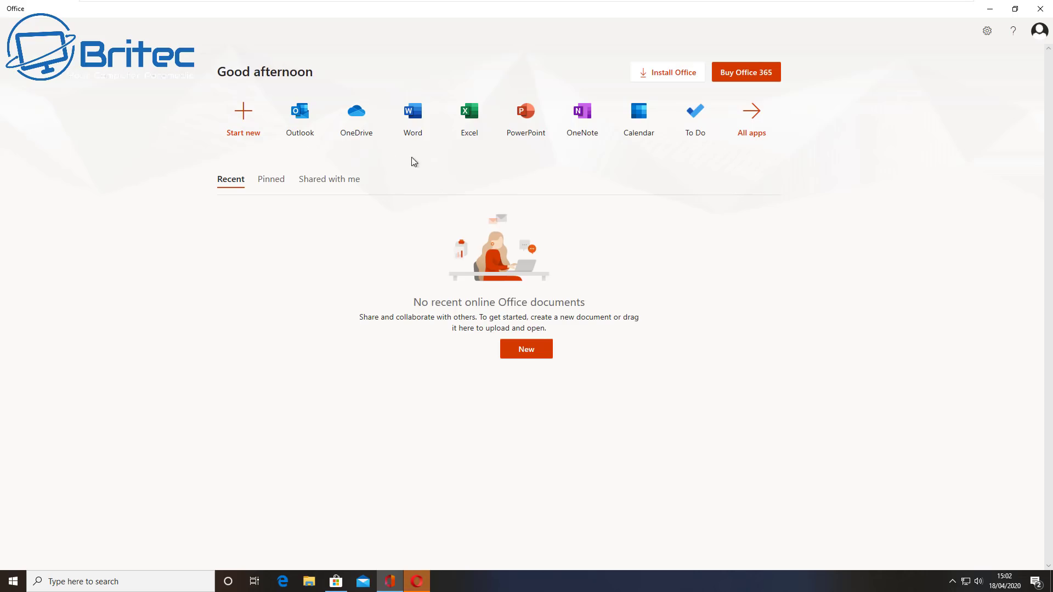
Step: Open Word from the Office home page and finish the three-tip welcome tour
left_click(411, 124)
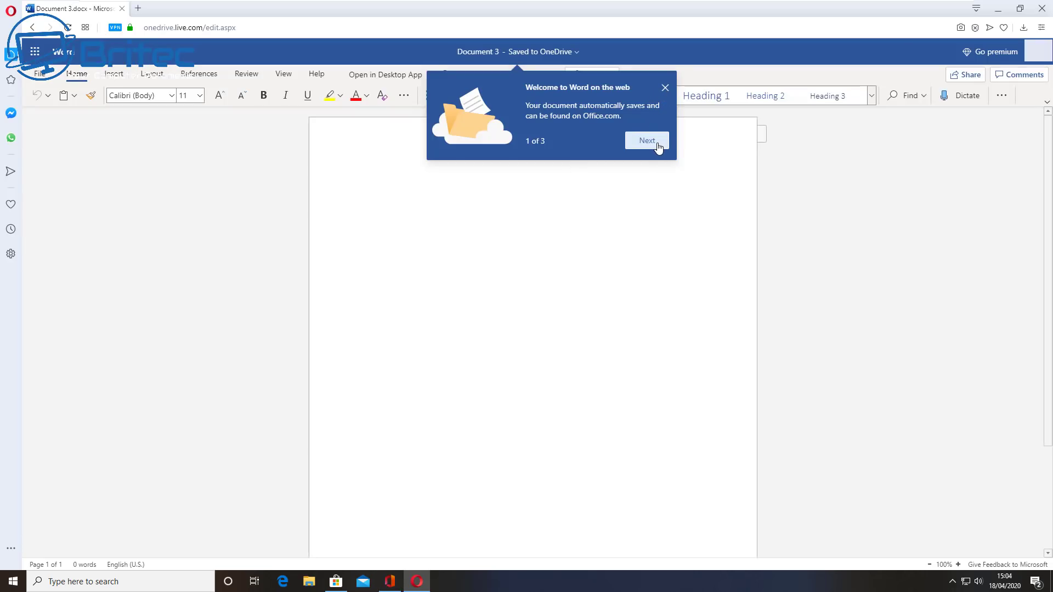
left_click(648, 142)
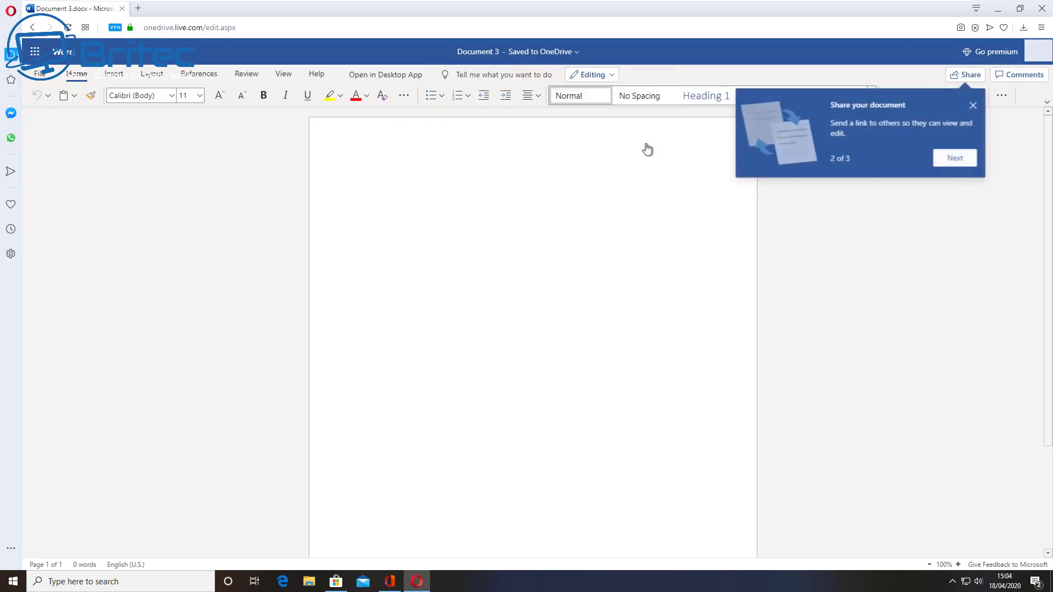
left_click(955, 159)
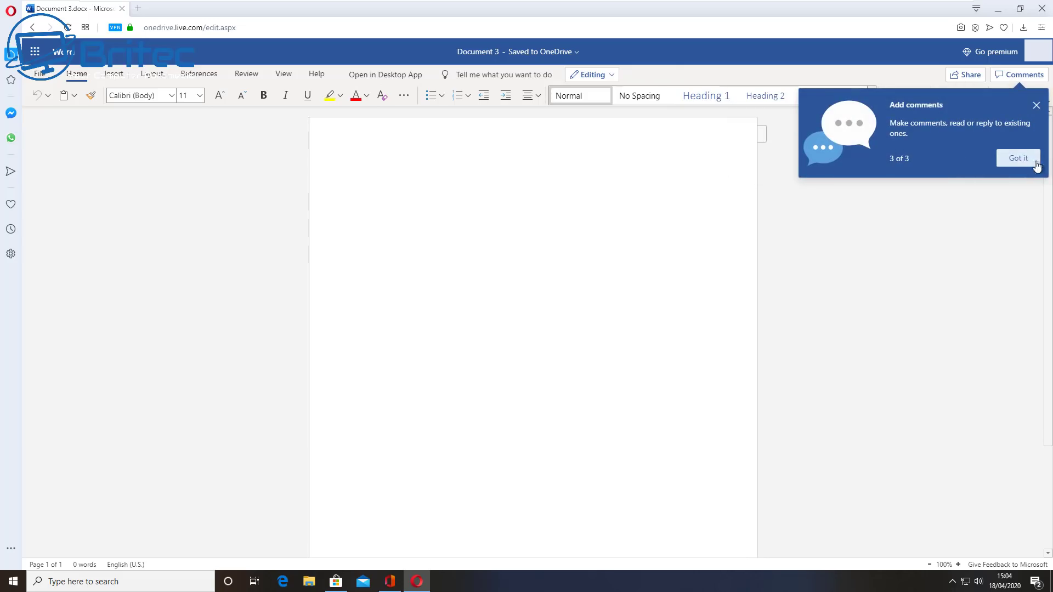
left_click(1018, 159)
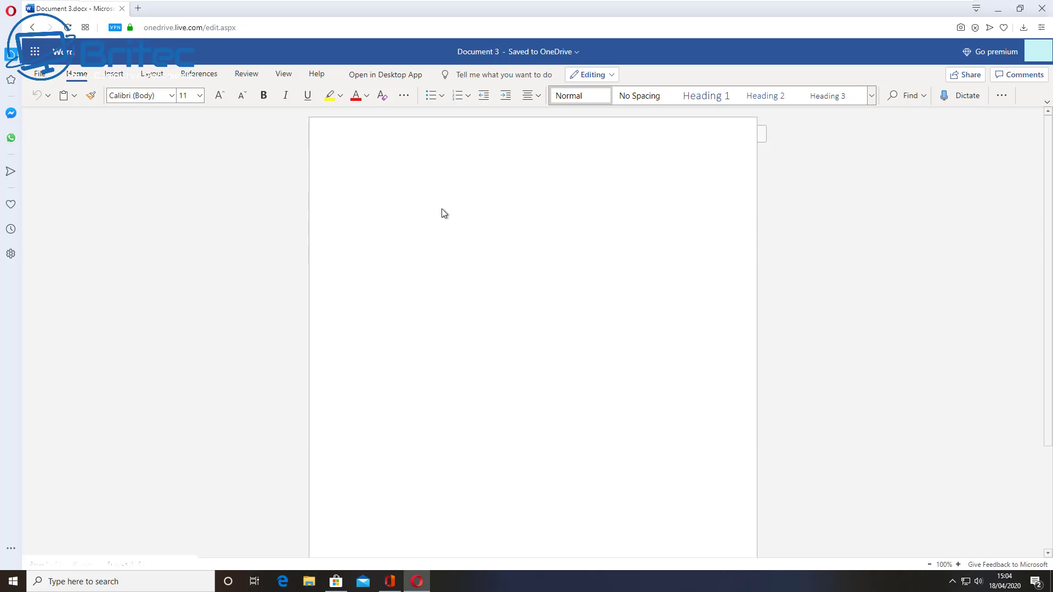
Step: Type 'Hello I am FREE' and apply the Title paragraph style to it
type("Hello I am FREE")
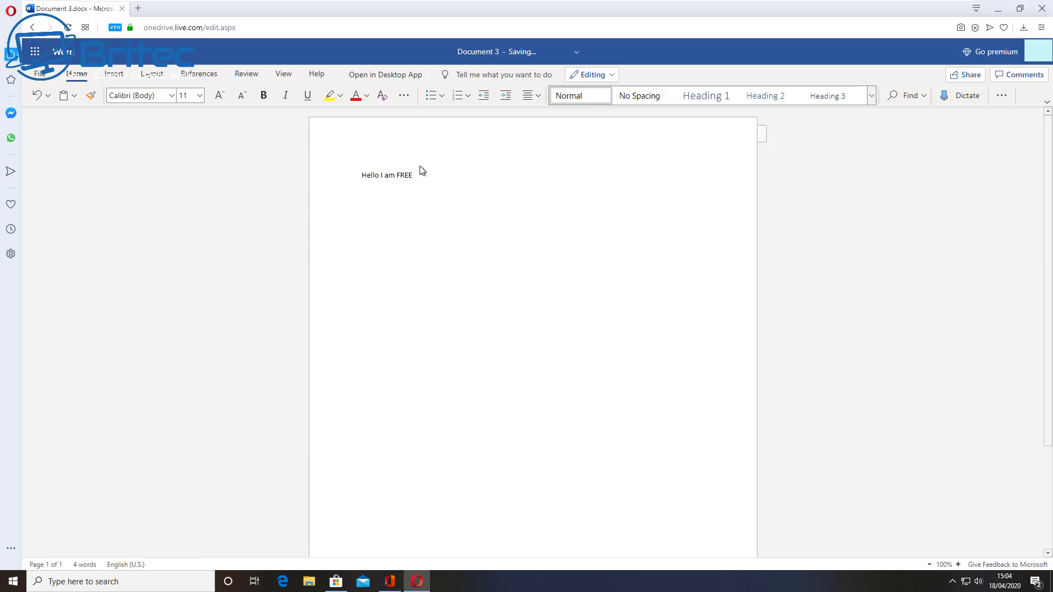
left_click_drag(416, 175, 319, 177)
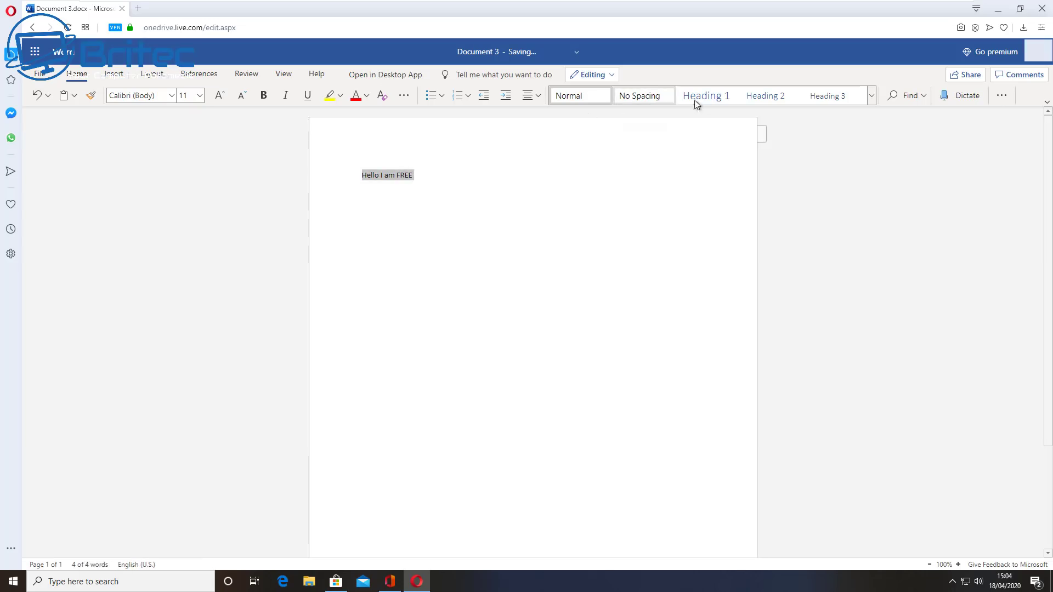
left_click(717, 101)
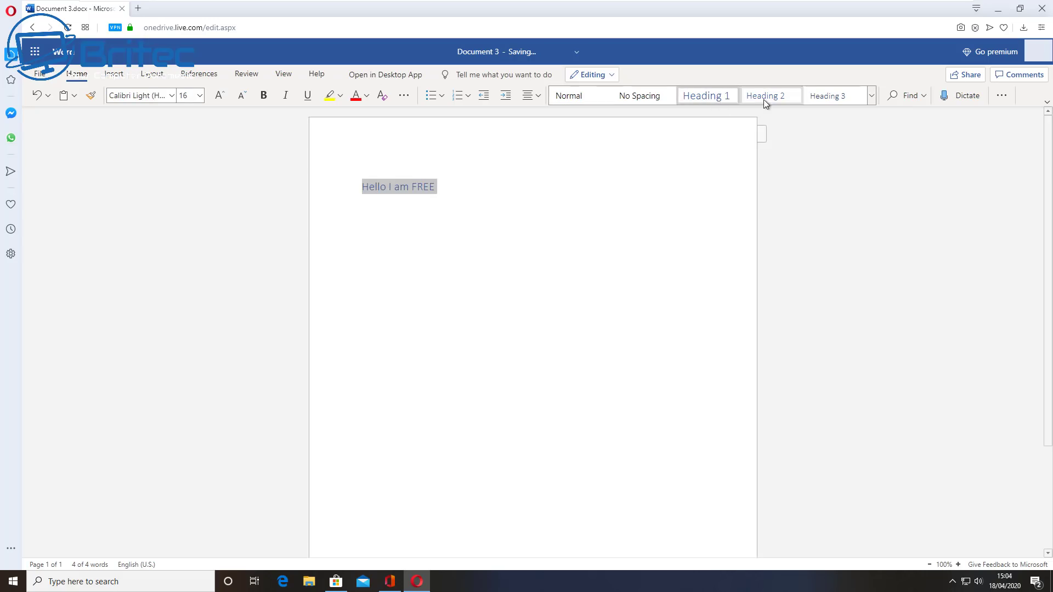
left_click(825, 97)
left_click(735, 98)
left_click(873, 98)
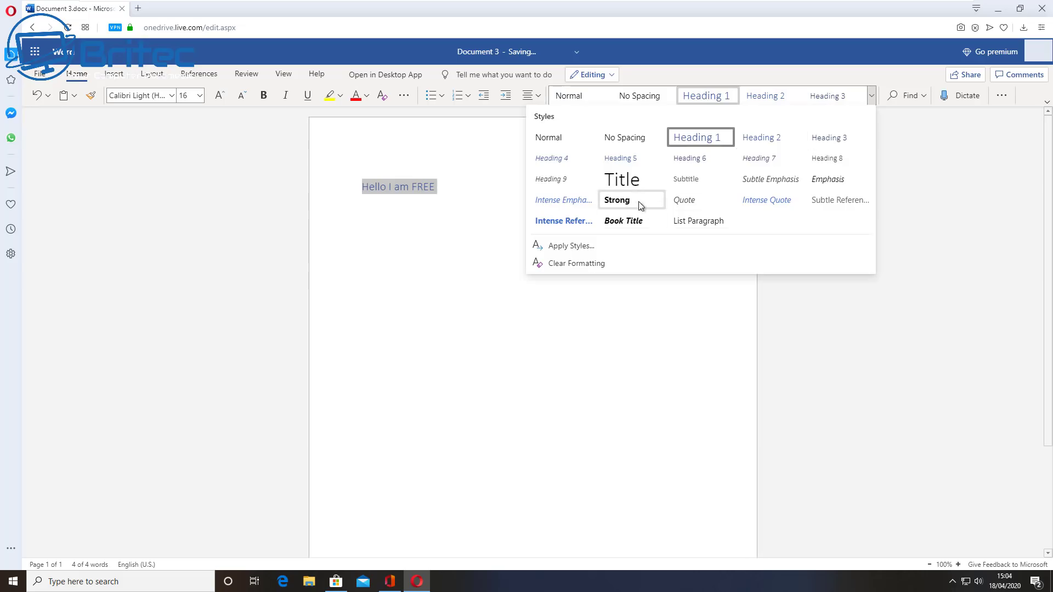
left_click(630, 183)
left_click(475, 221)
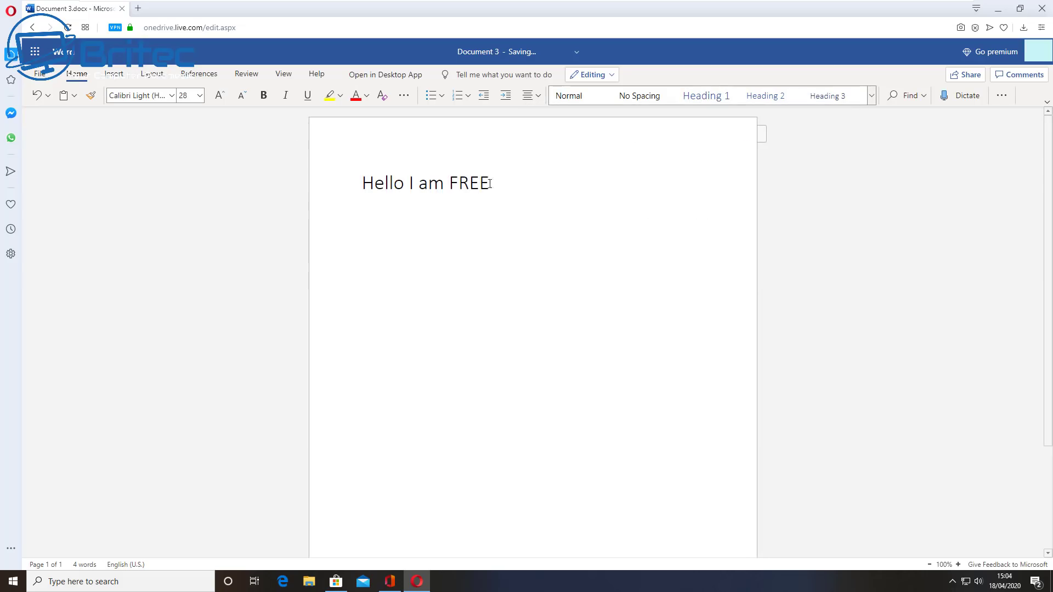
Step: Make the 'Hello I am FREE' line bold, keeping its Calibri Light font
left_click_drag(490, 183, 290, 181)
left_click(256, 97)
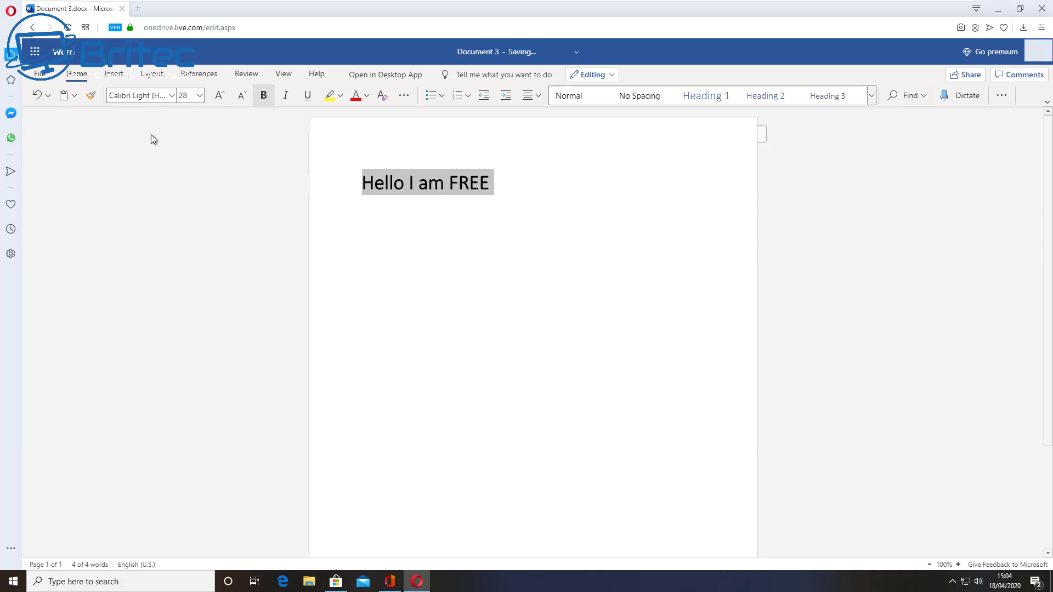
left_click(171, 96)
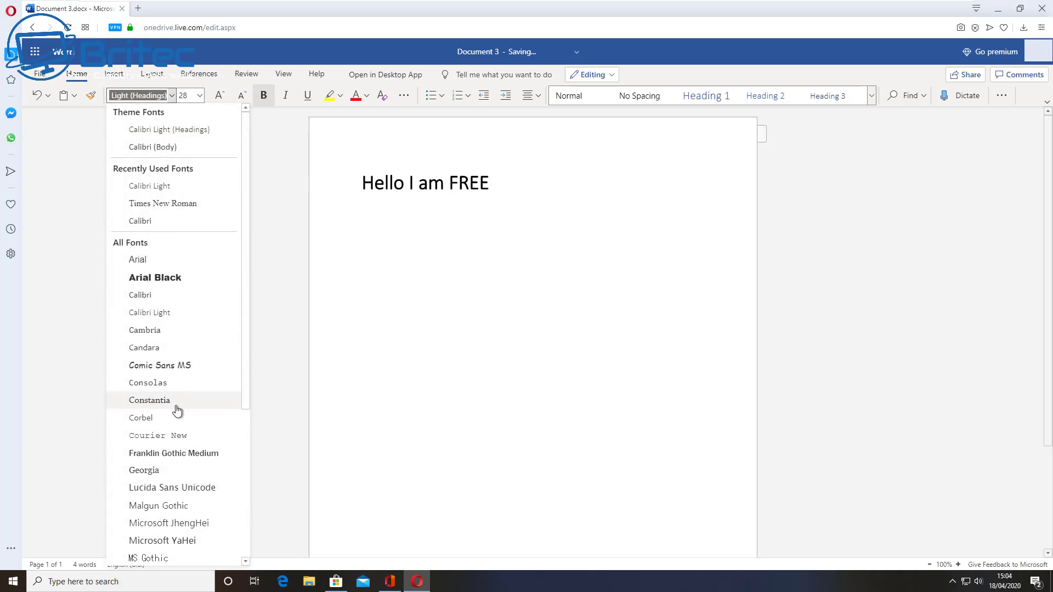
left_click(269, 321)
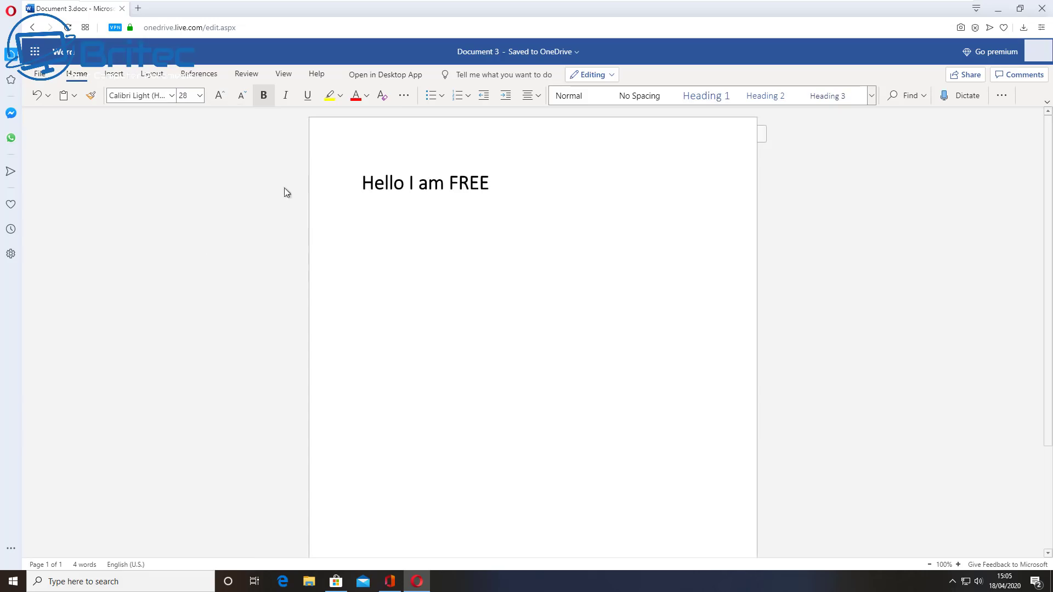
Step: Browse the Insert tab's Picture options and cancel the Link dialog without changing the document
left_click(113, 76)
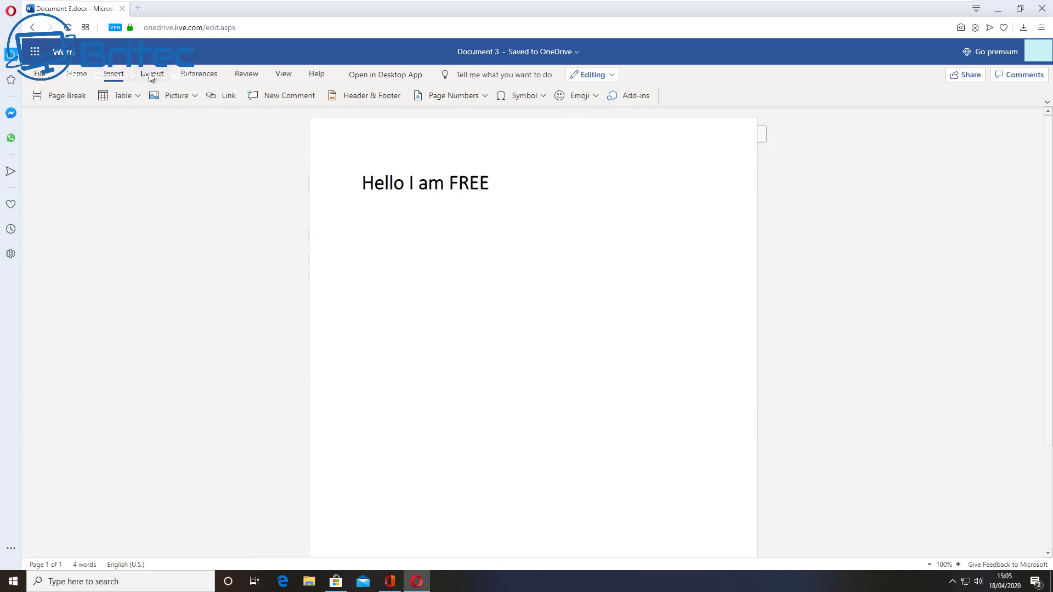
left_click(186, 97)
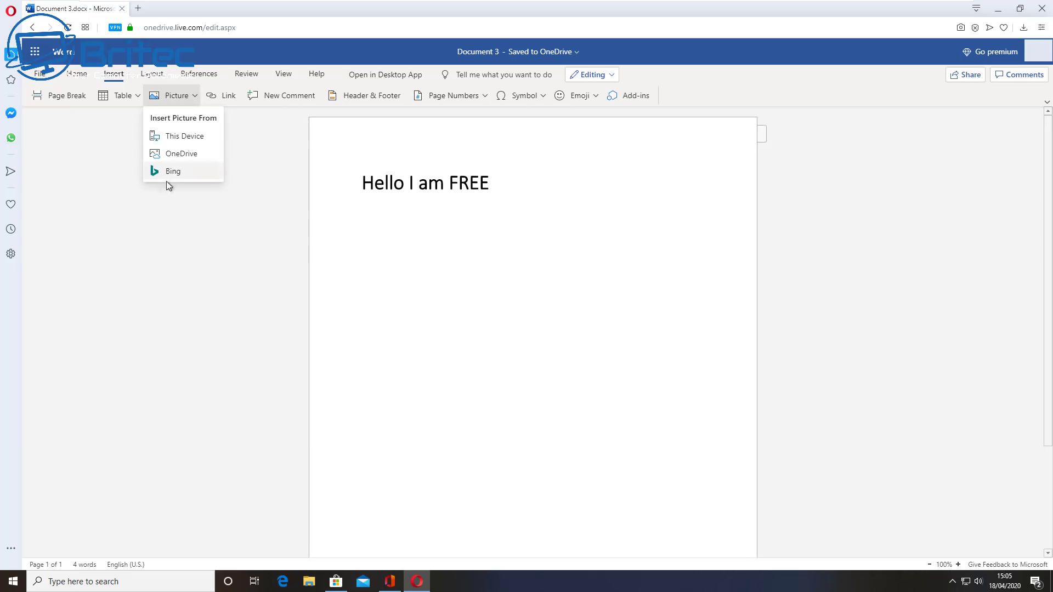
left_click(228, 96)
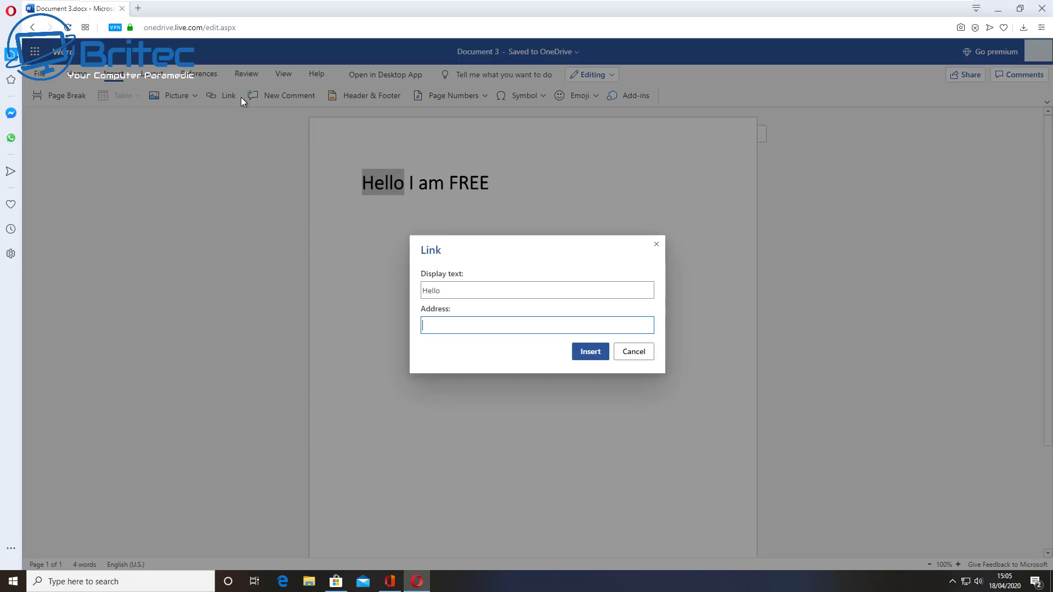
left_click(656, 244)
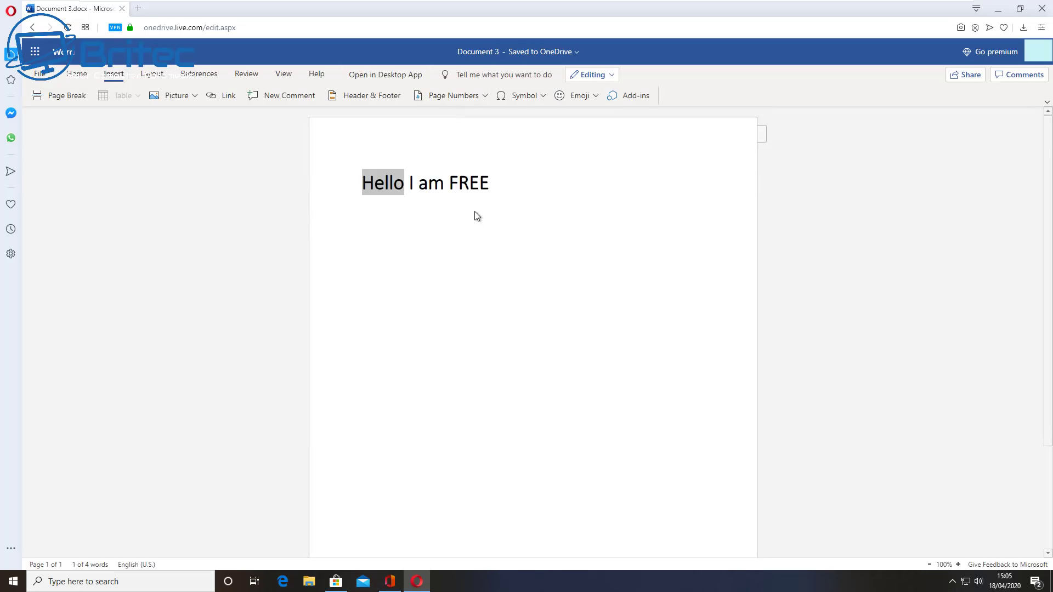
Step: Show the Microsoft apps list with Outlook, OneDrive, Word, Excel, PowerPoint, OneNote and Skype
left_click(34, 53)
left_click(34, 52)
left_click(34, 53)
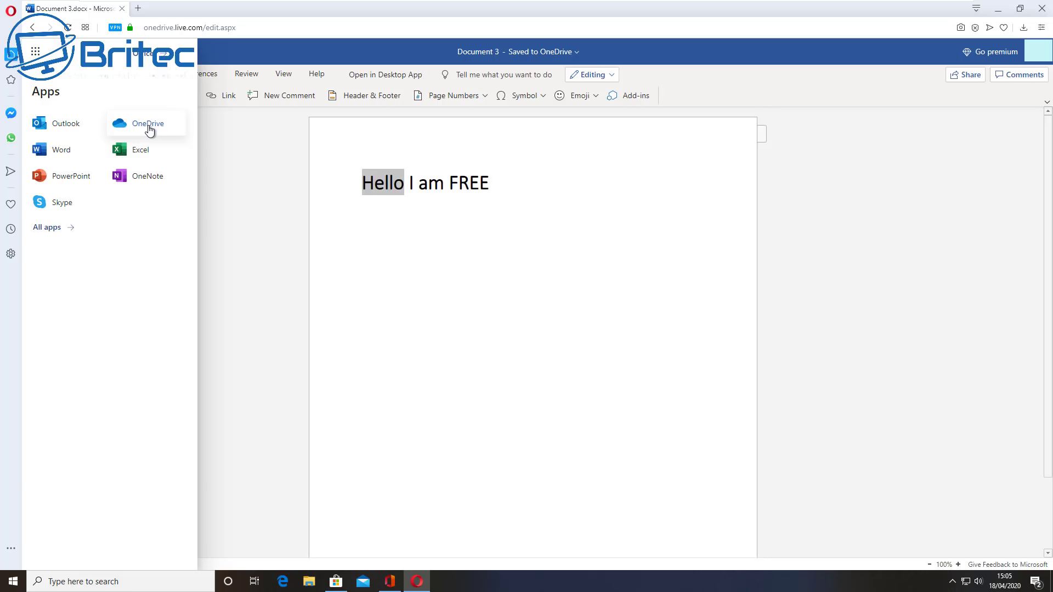
Step: Open Excel on the web, create blank workbook 'Book', and show the Office app tiles
left_click(142, 152)
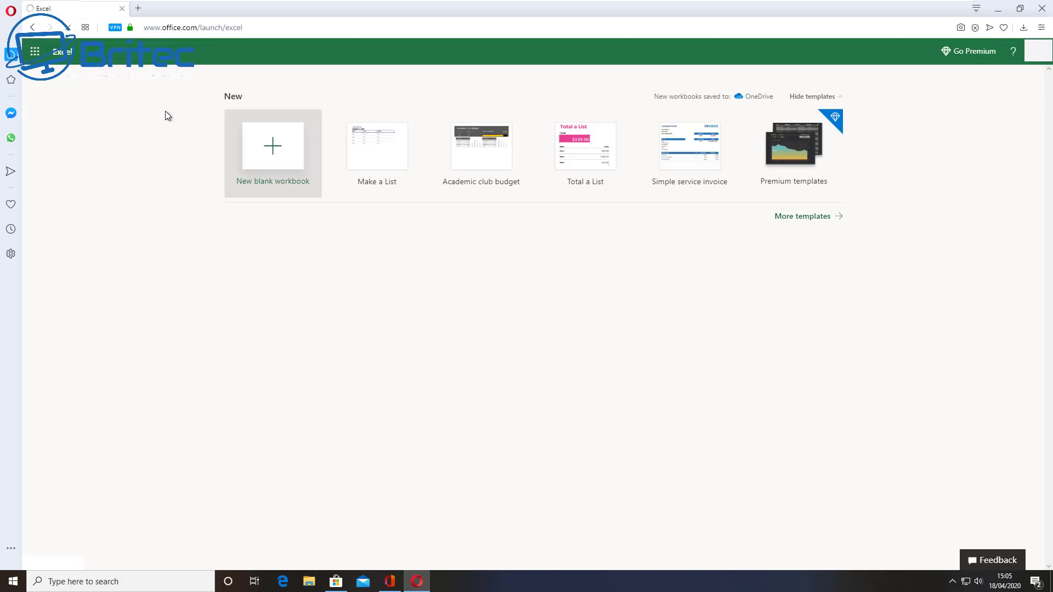
left_click(264, 156)
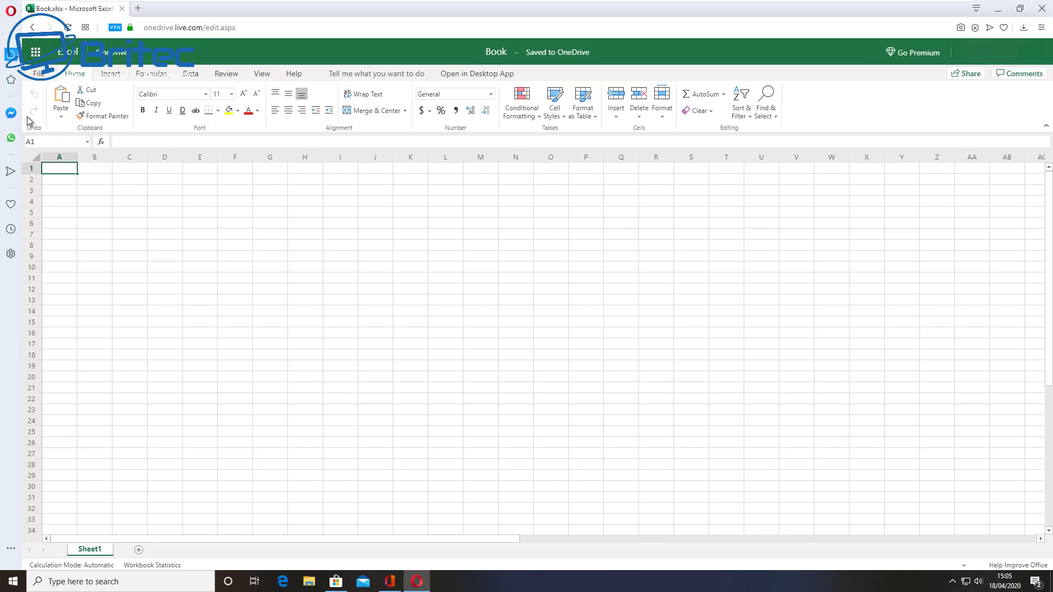
left_click(36, 52)
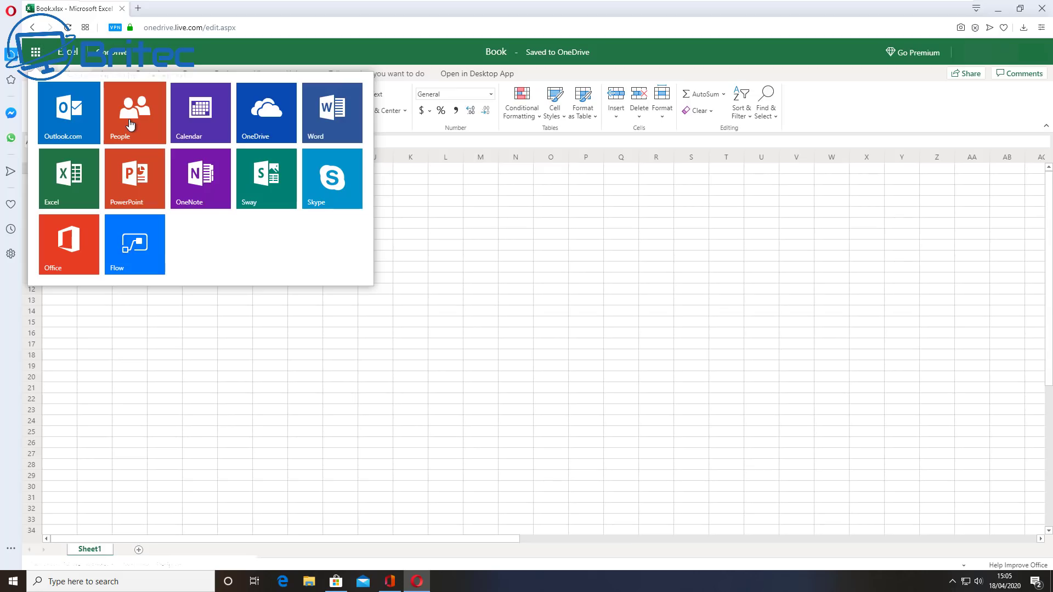
Step: Open PowerPoint on the web and create a blank presentation named 'Presentation' with one title slide
left_click(123, 186)
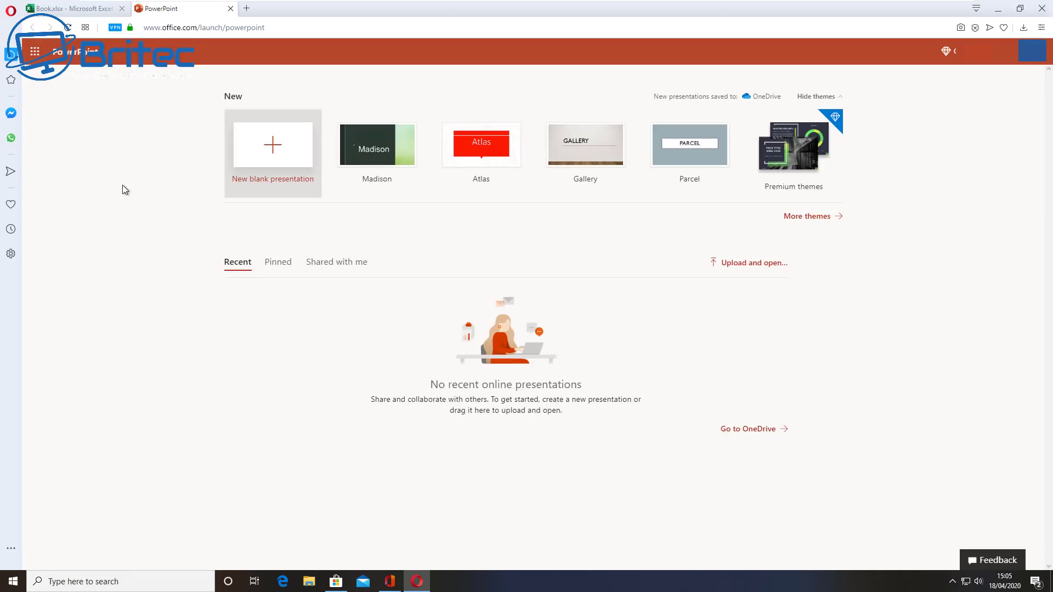
left_click(280, 156)
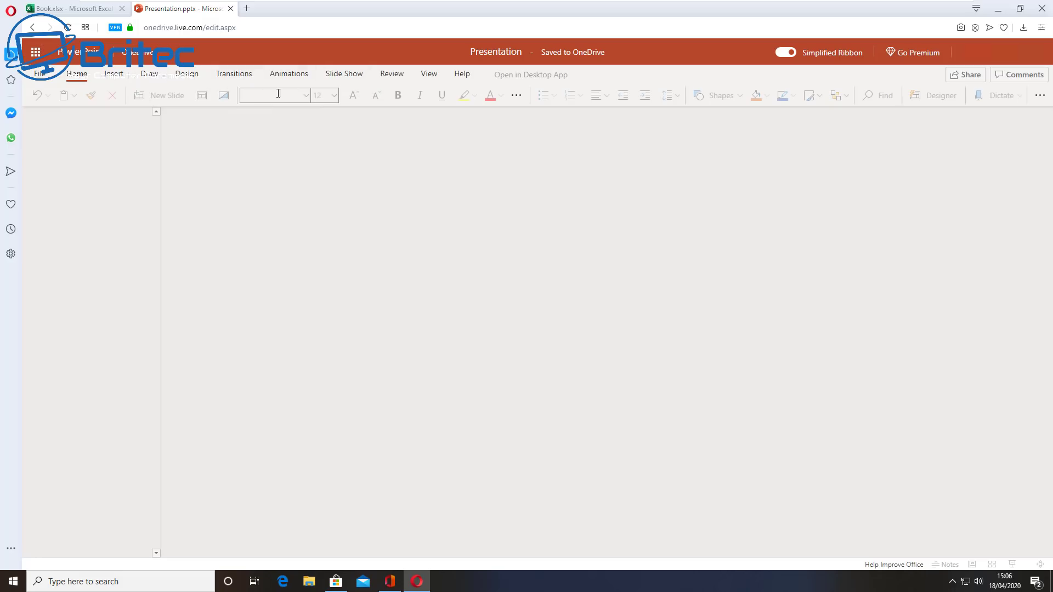
left_click(39, 74)
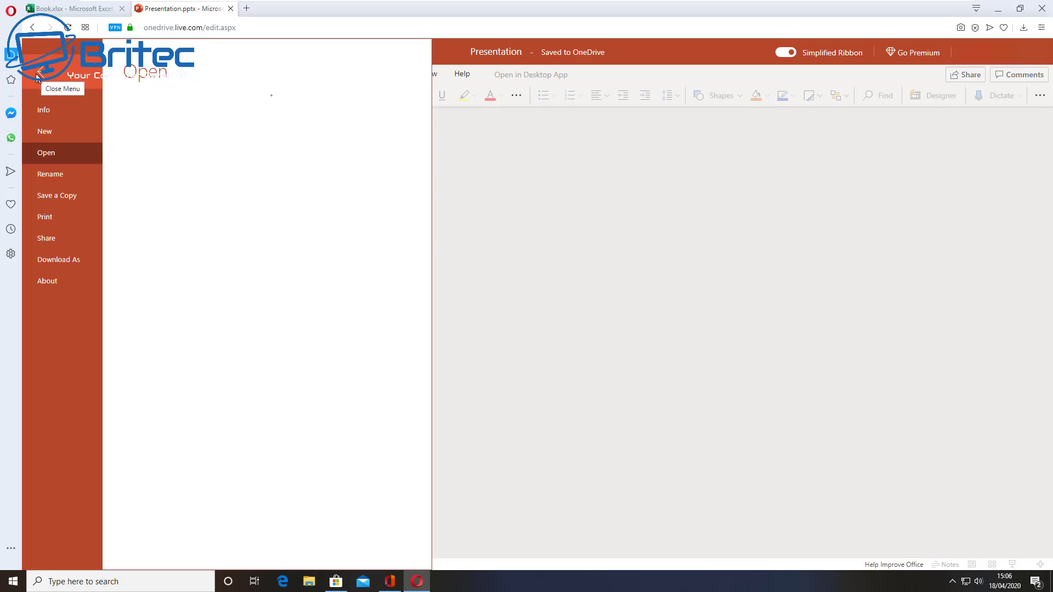
left_click(548, 207)
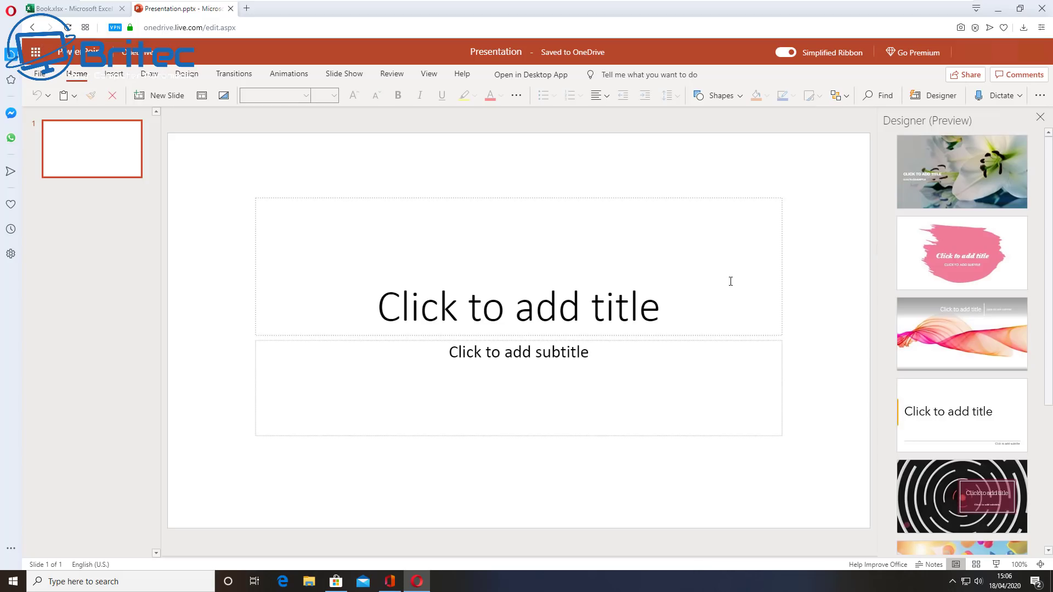
Step: Apply the pink brush-stroke Designer idea and title the slide 'This is a test'
left_click(949, 245)
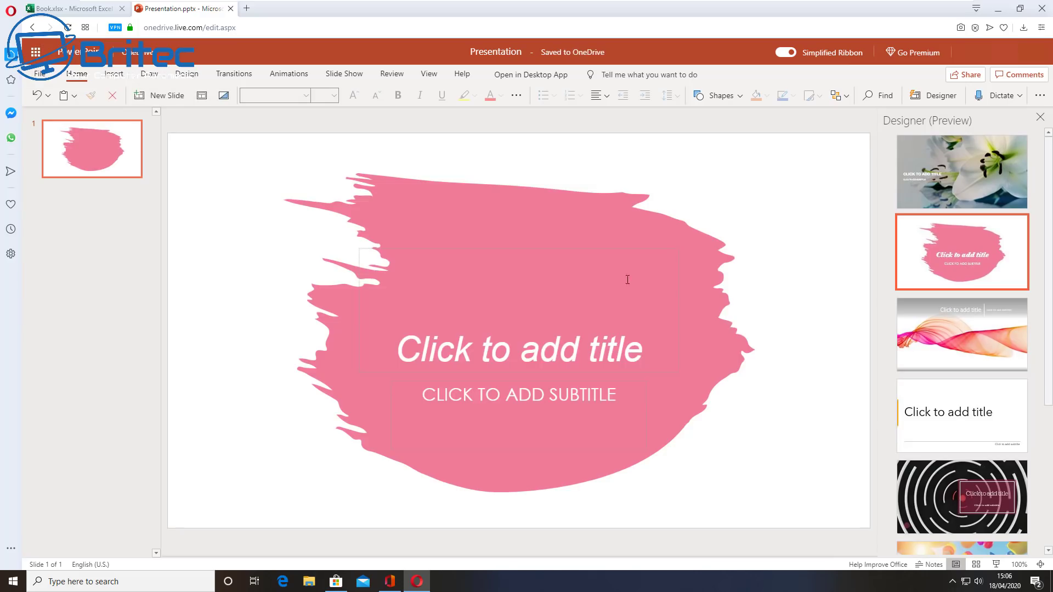
left_click(473, 365)
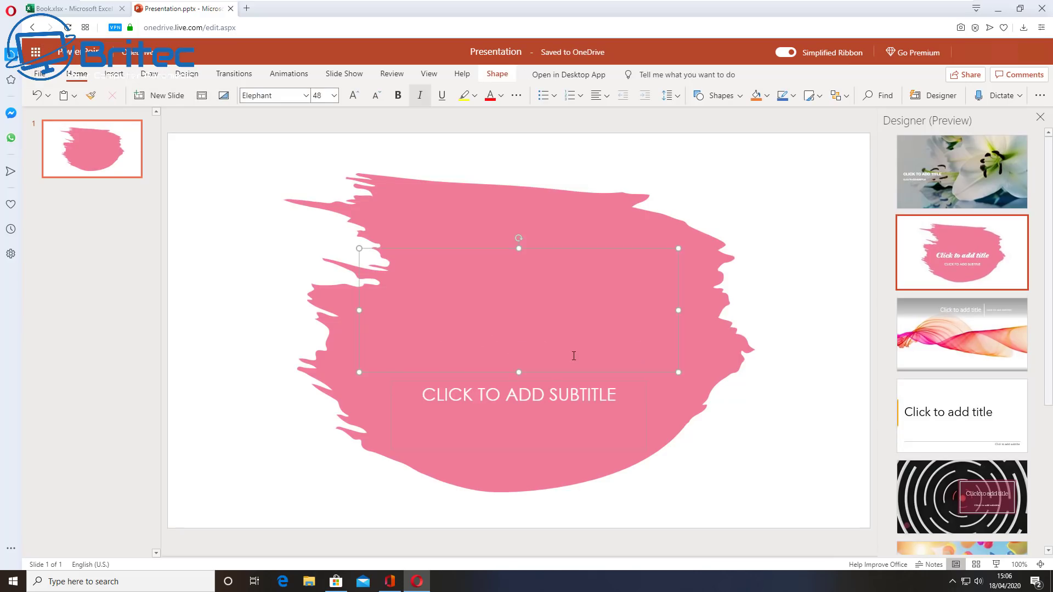
type("T")
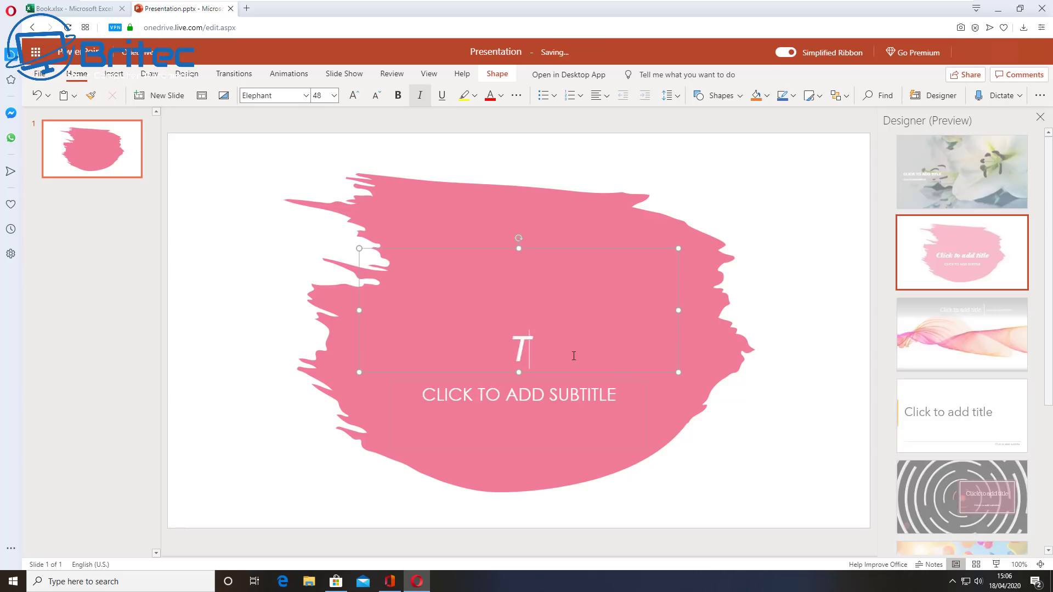
type("his is a test")
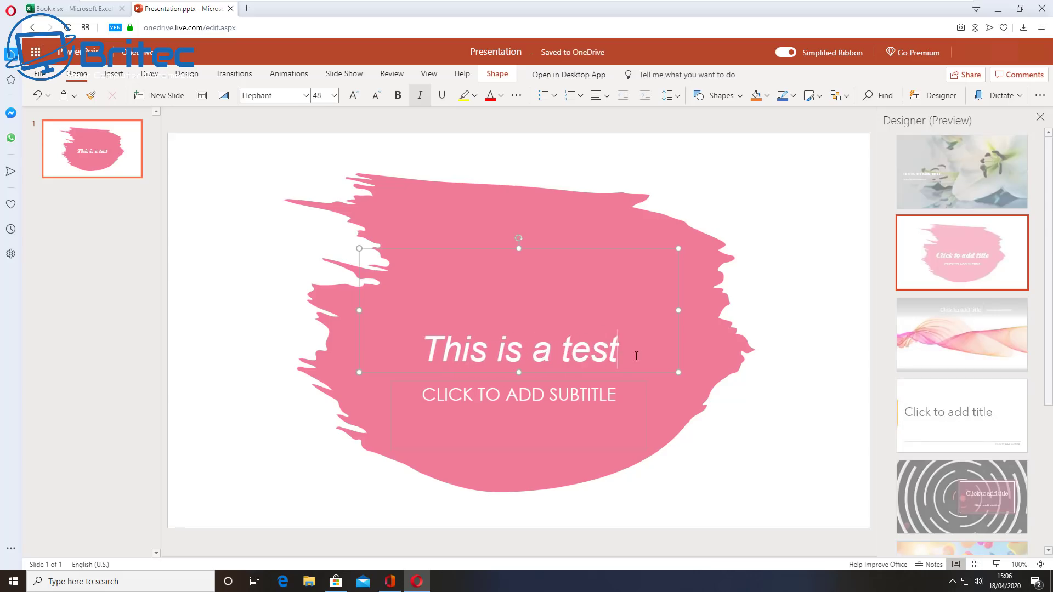
left_click_drag(631, 352, 531, 352)
left_click_drag(386, 353, 150, 358)
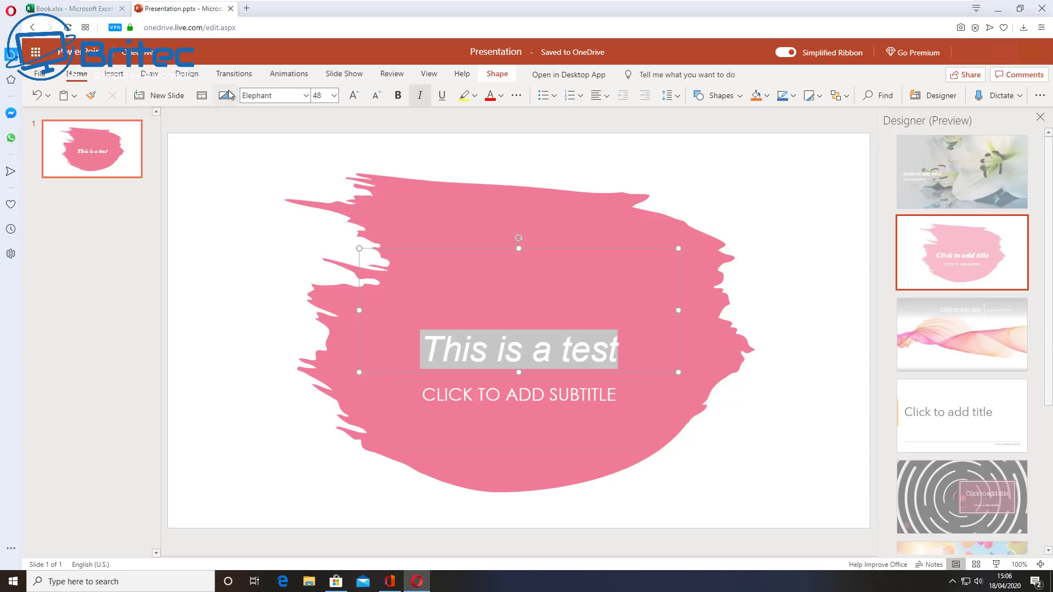
Step: Look through the Animations and Slide Show options, then show the Office app list
left_click(279, 76)
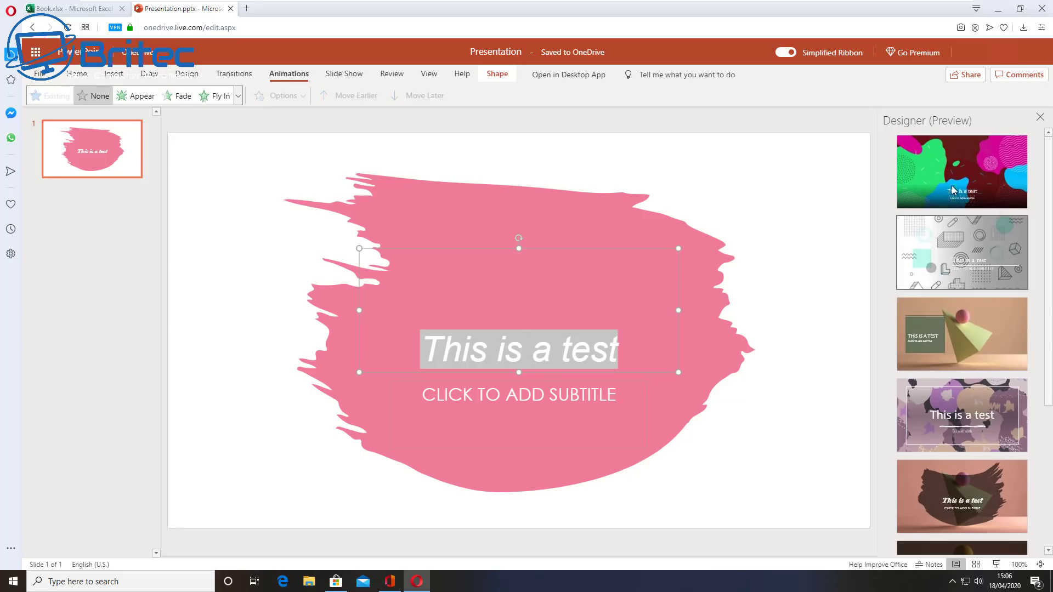
scroll(933, 336, "down", 3)
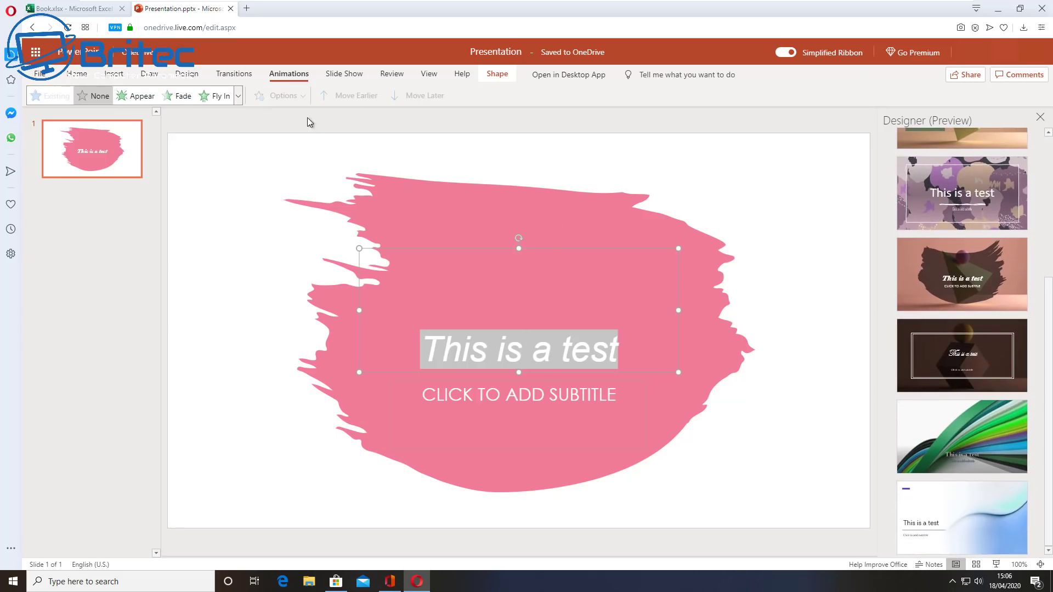
left_click(341, 80)
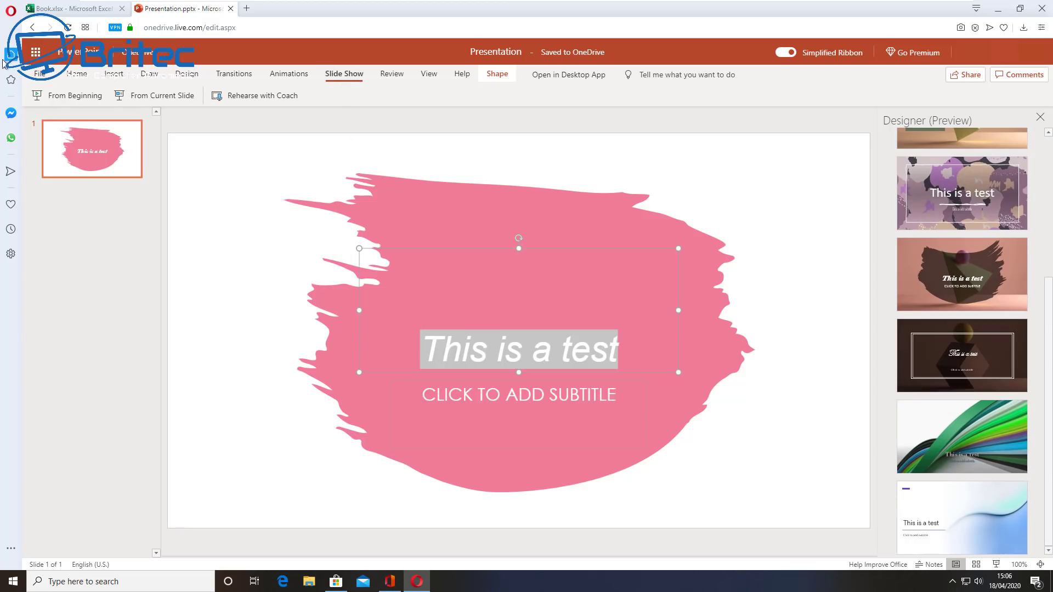
left_click(36, 52)
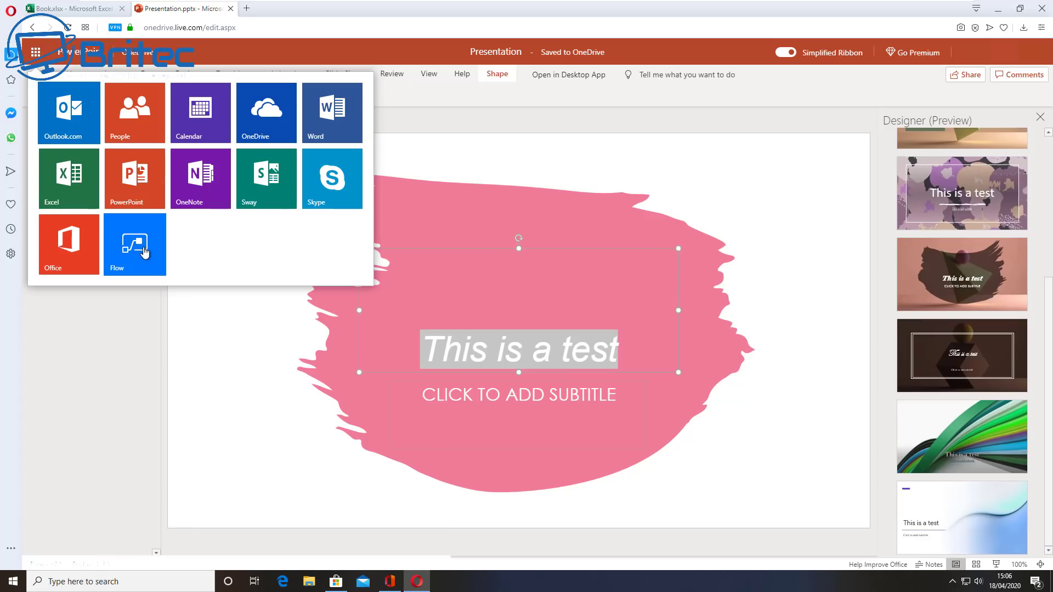
Step: Open Outlook.com at its language and time-zone setup page, then close the Opera window
left_click(61, 112)
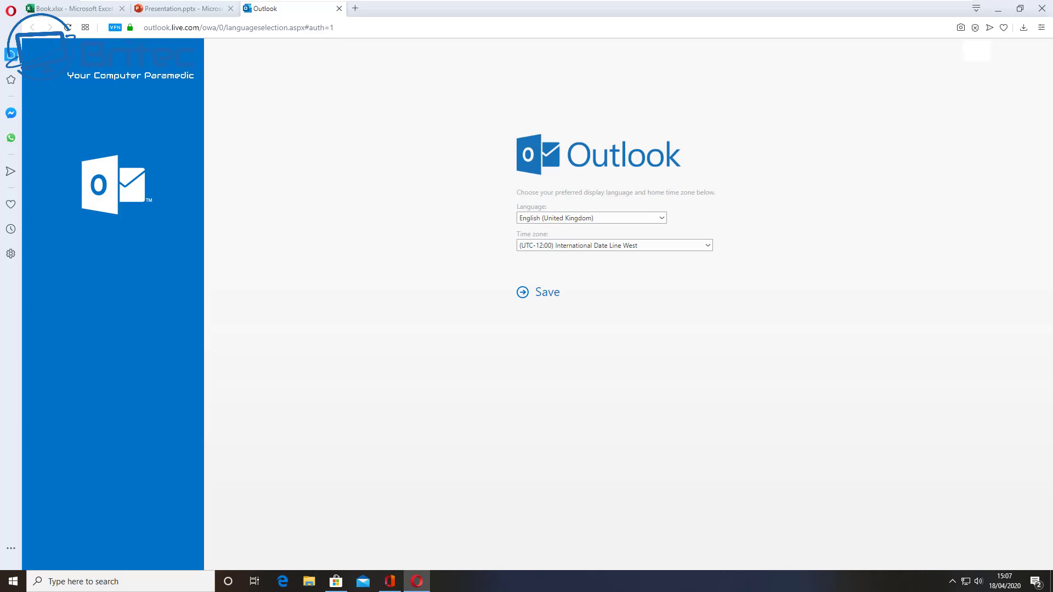
left_click(1041, 10)
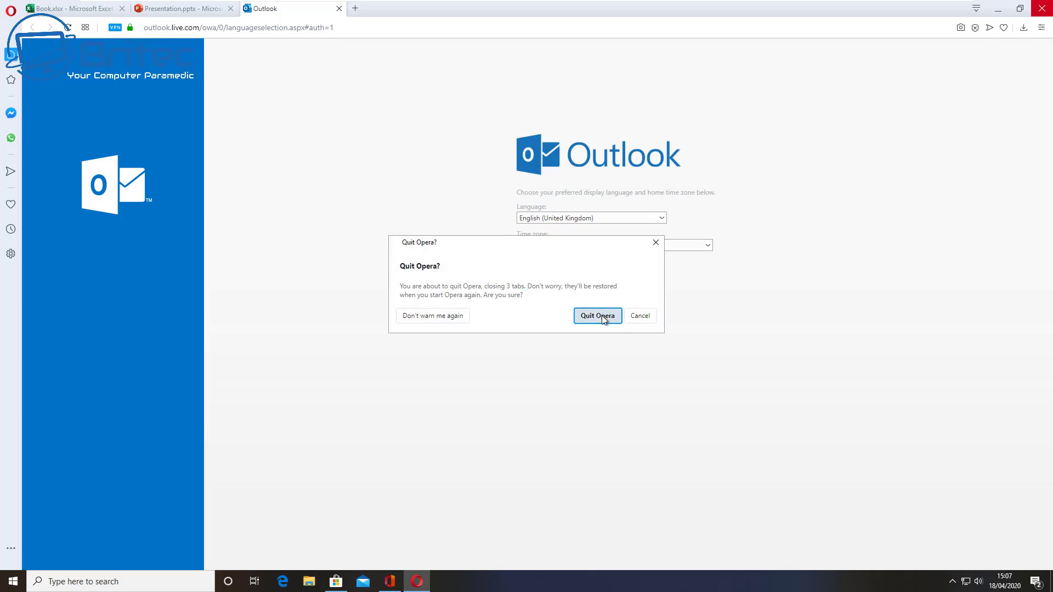
left_click(586, 323)
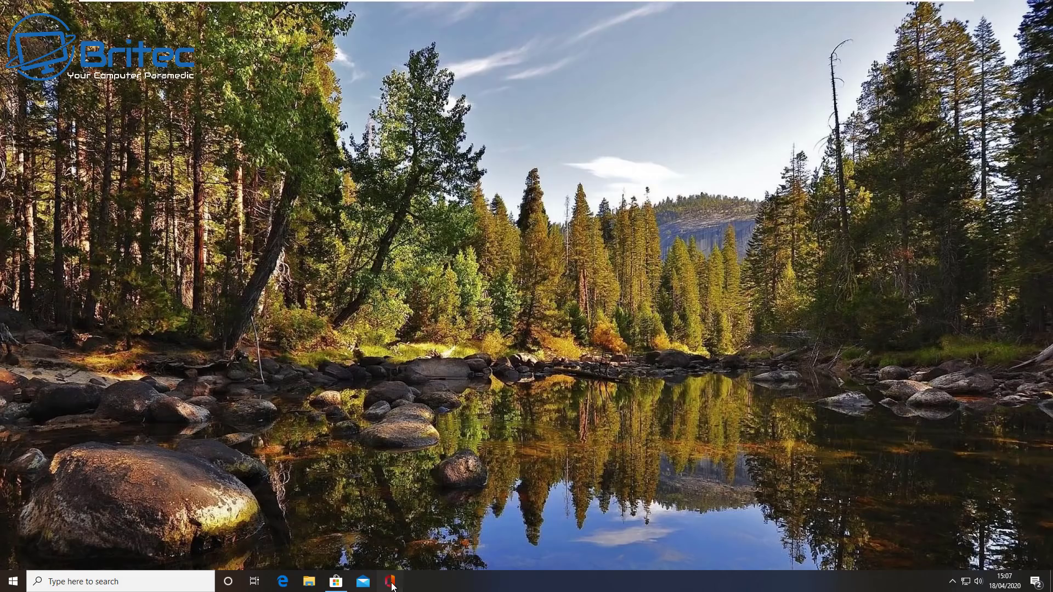
left_click(390, 581)
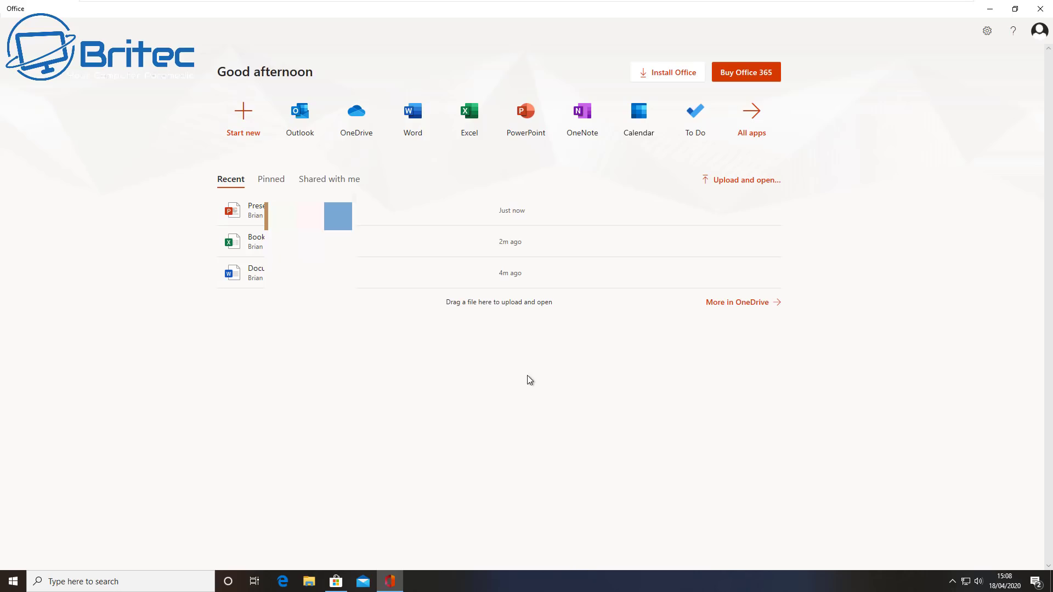
left_click(1040, 9)
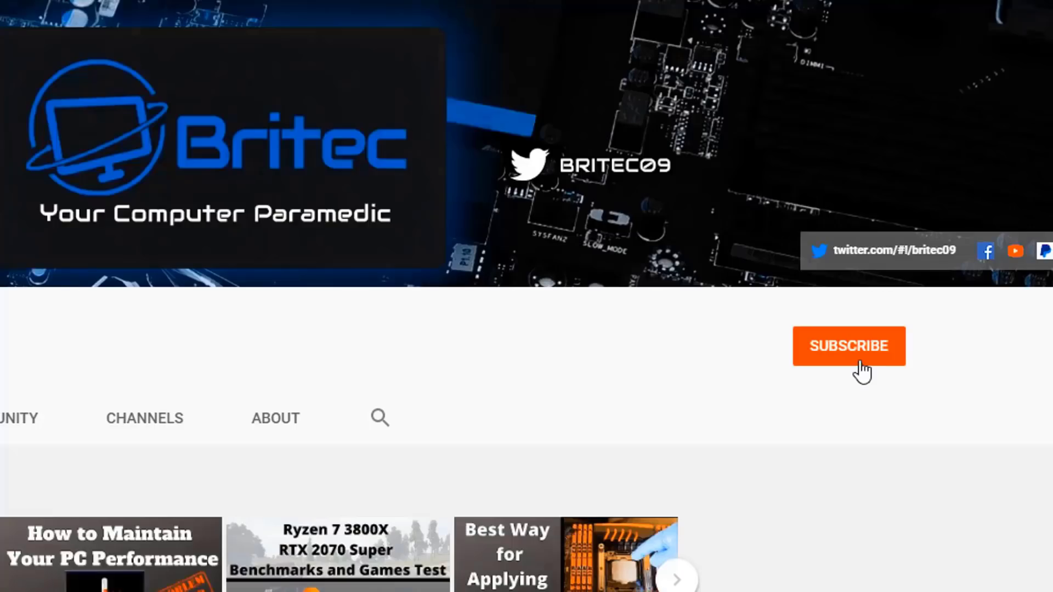
Step: Subscribe to the Britec channel and set its notifications to All
left_click(861, 371)
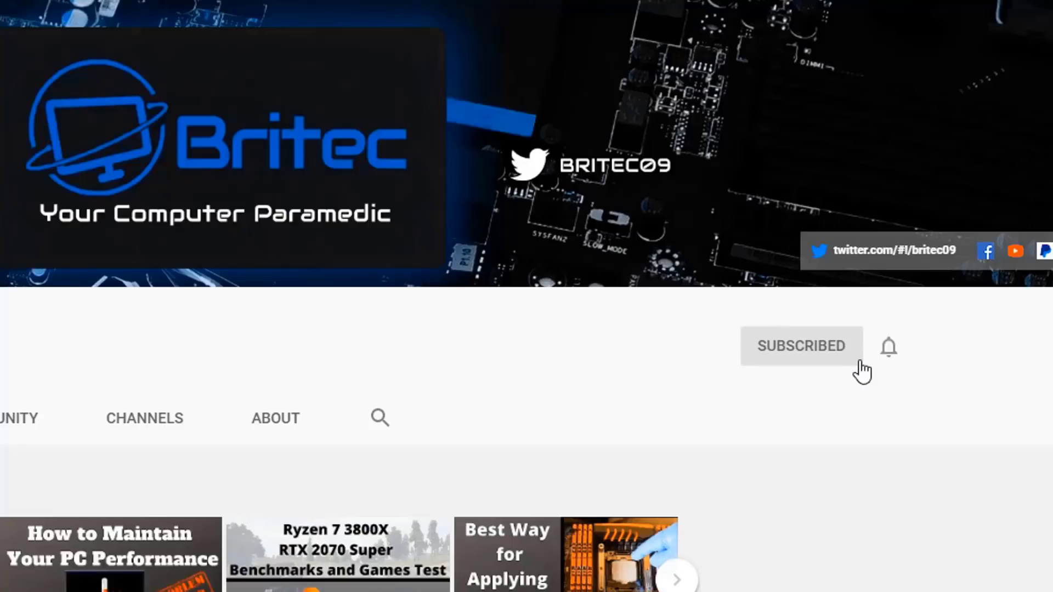
left_click(892, 353)
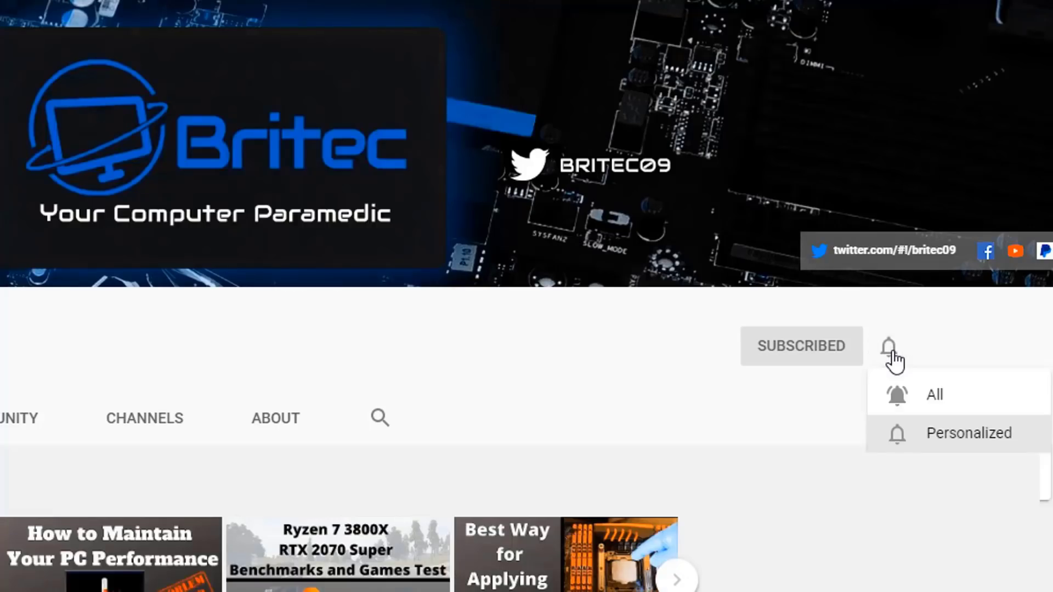
left_click(915, 400)
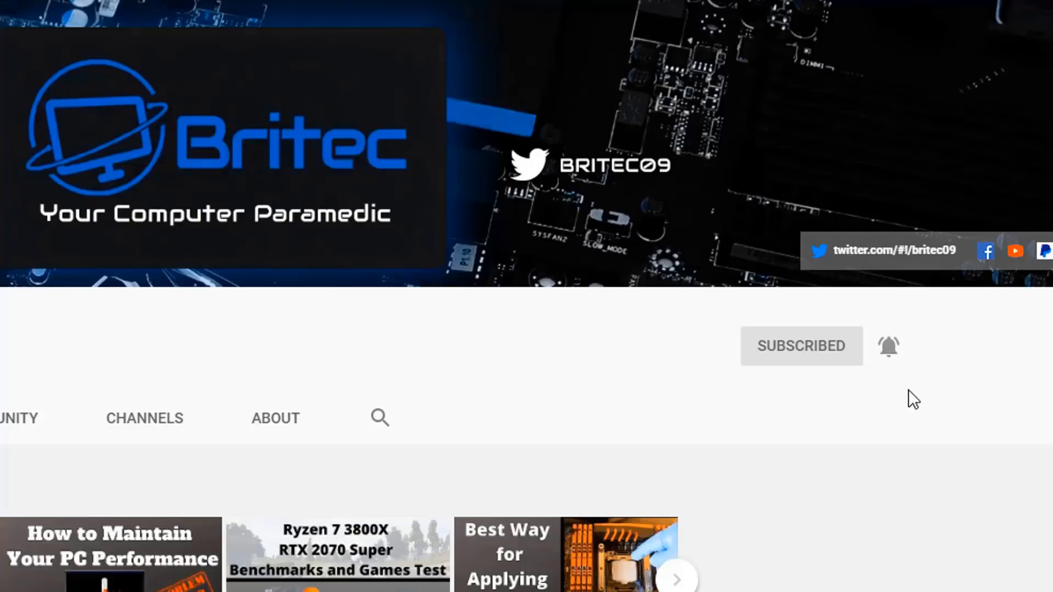